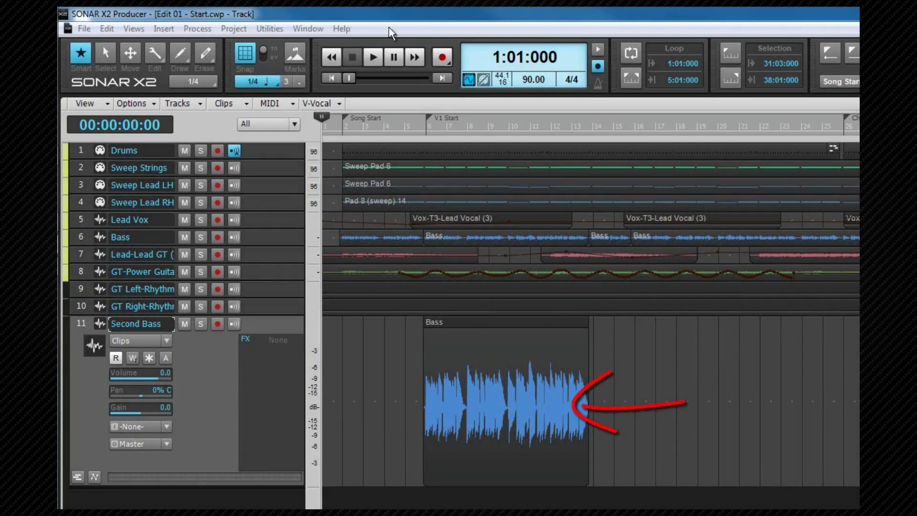
Expand Sweep Strings, switch its Edit Filter to Notes to preview them, then back to Clips.
click(103, 165)
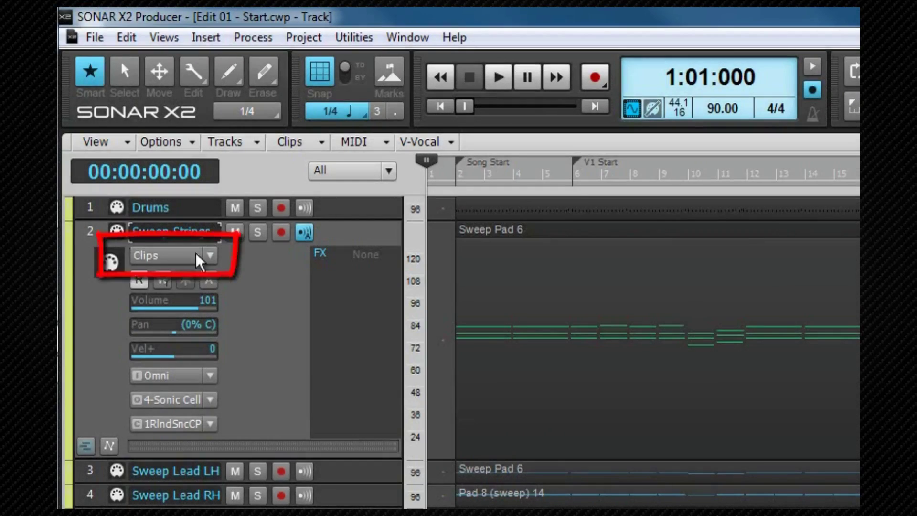
click(201, 255)
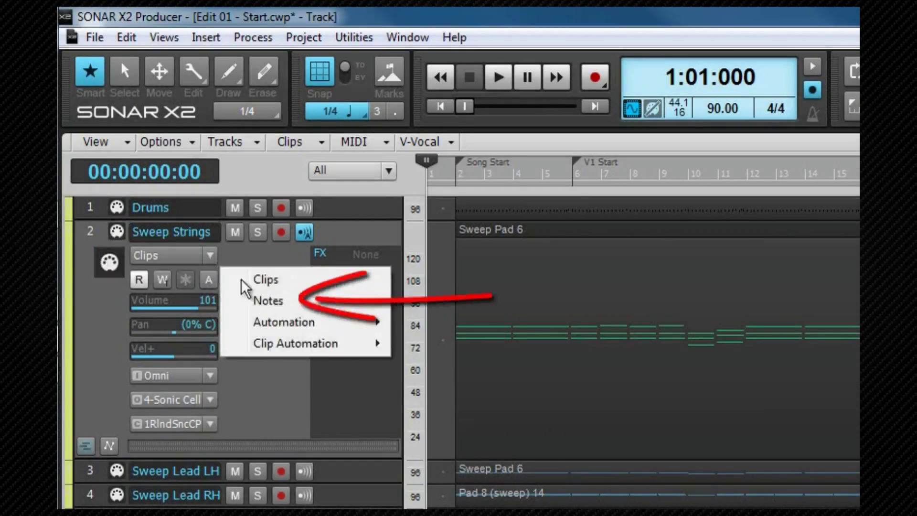
click(280, 300)
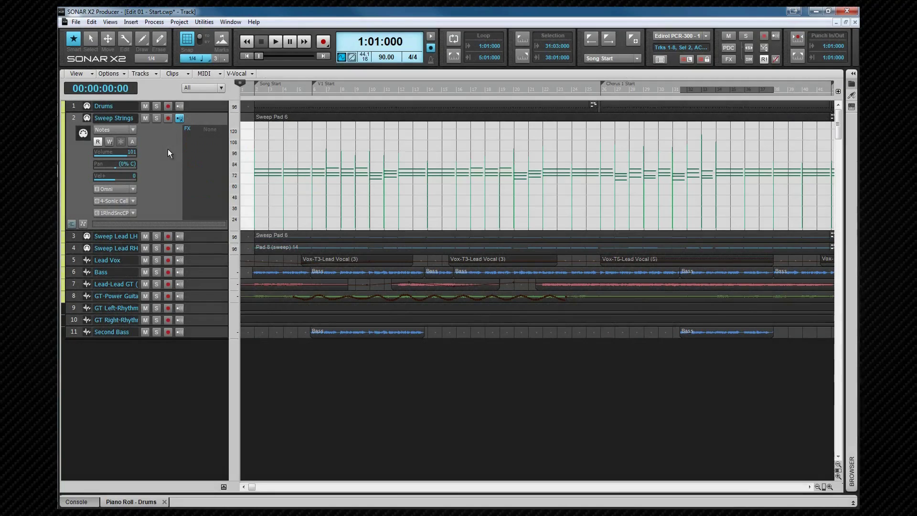
right_click(168, 149)
click(157, 142)
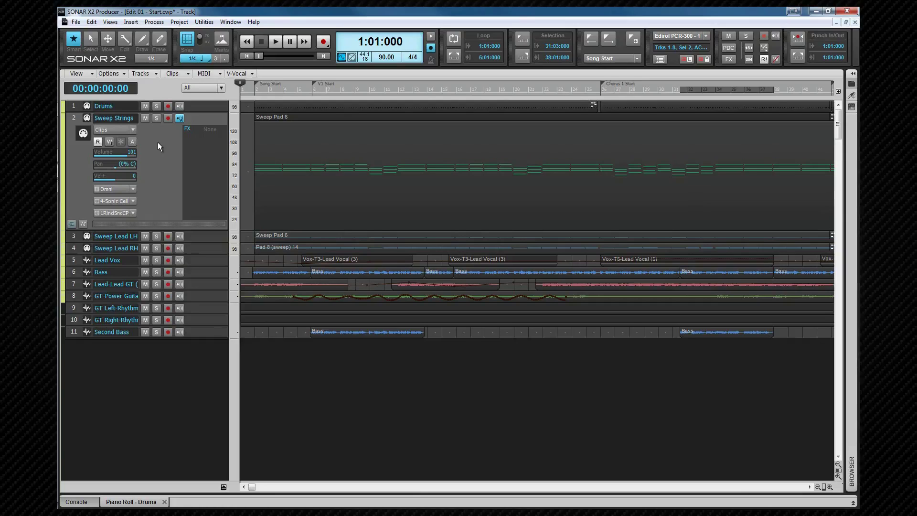
Select the Sweep Strings and Sweep Lead LH tracks, and show notes in the Sweep Strings lane.
click(76, 117)
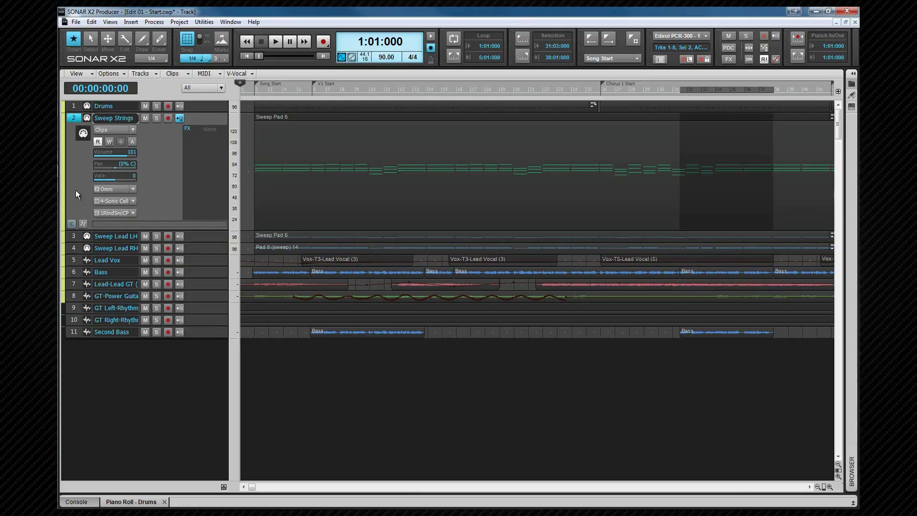
shift+click(78, 235)
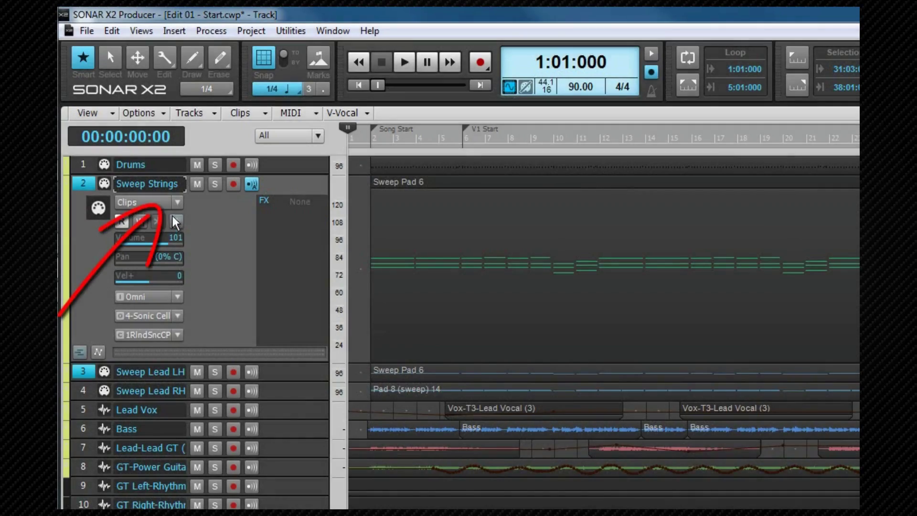
click(176, 203)
click(222, 238)
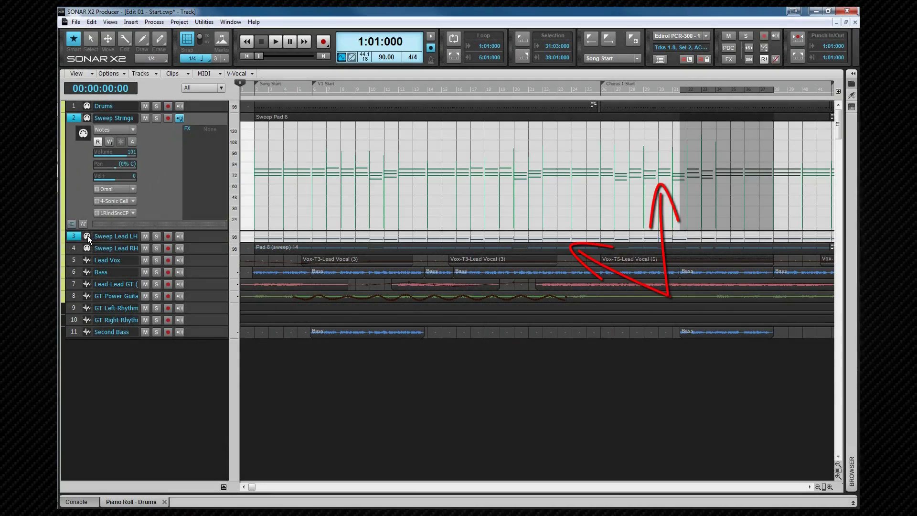
Expand Sweep Lead LH and set its Edit Filter from Notes to Clips.
click(88, 235)
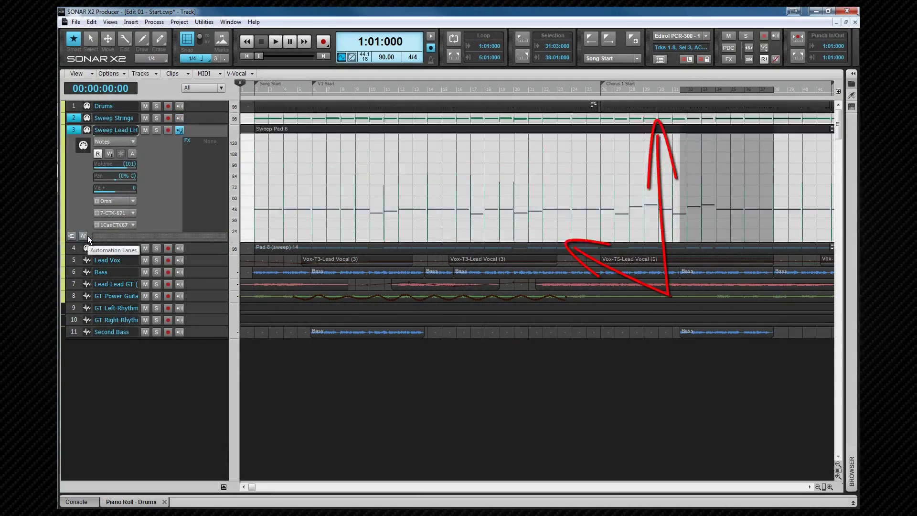
click(136, 142)
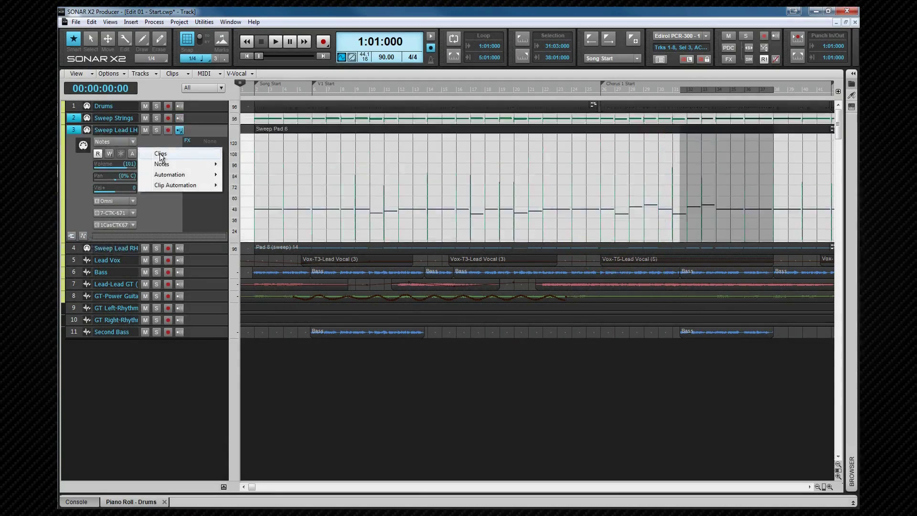
click(161, 153)
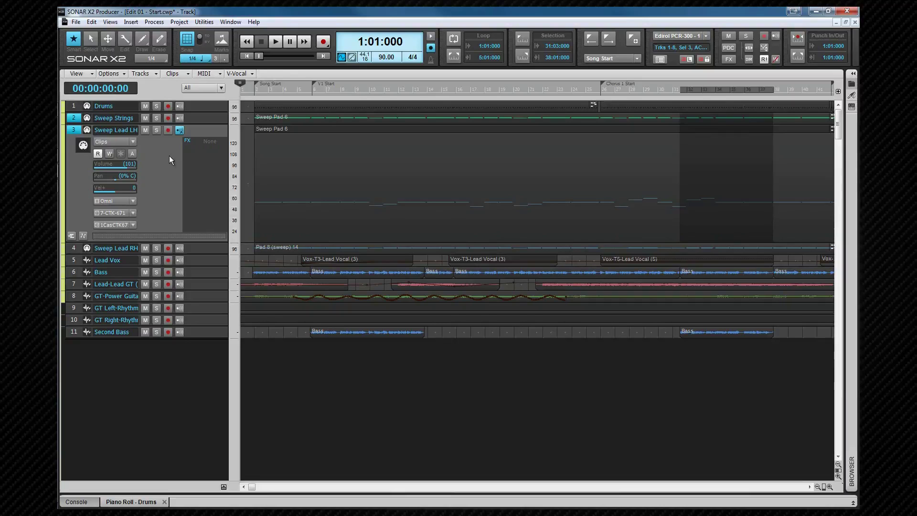
key(2)
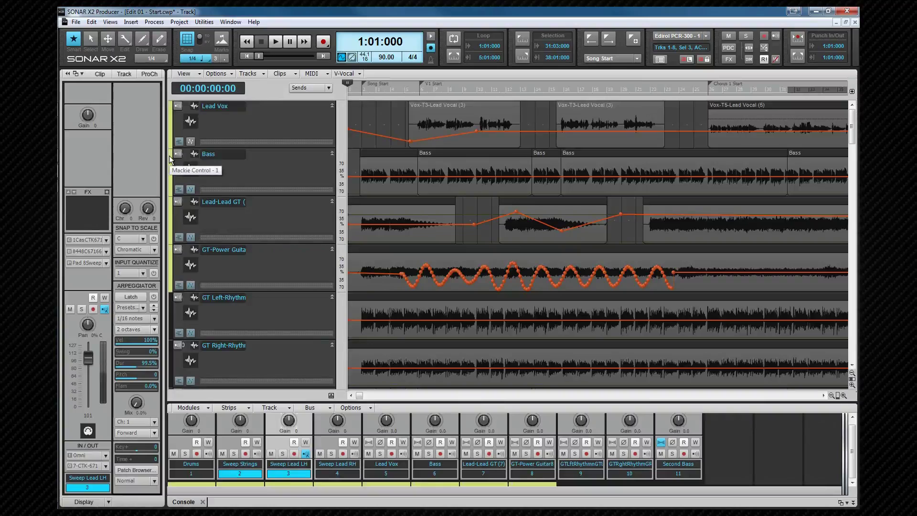
key(1)
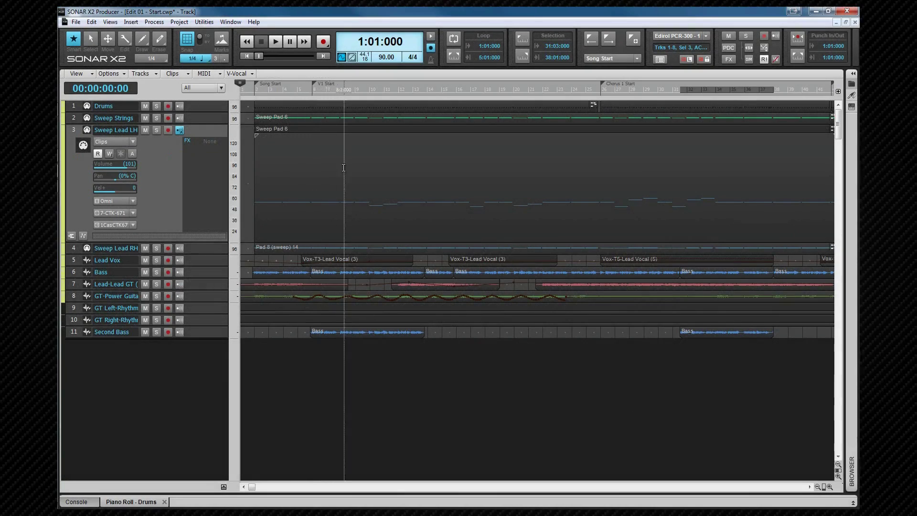
key(t)
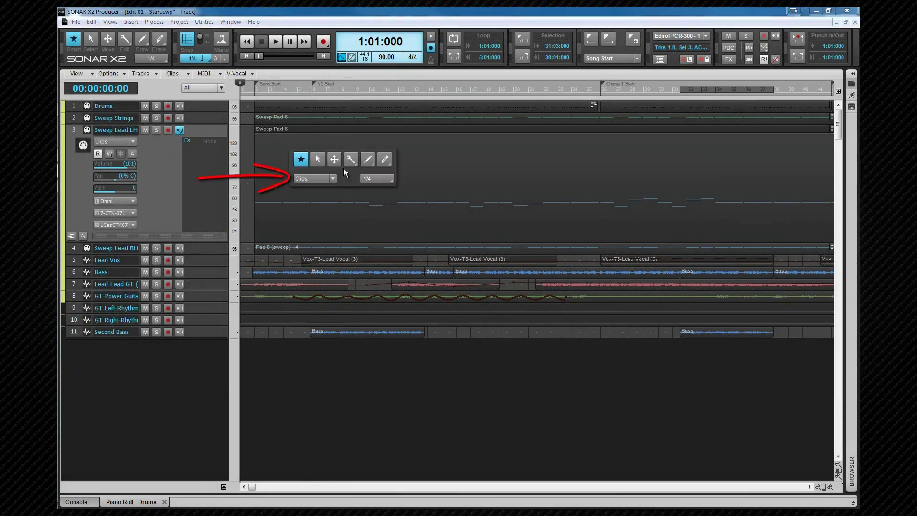
click(333, 179)
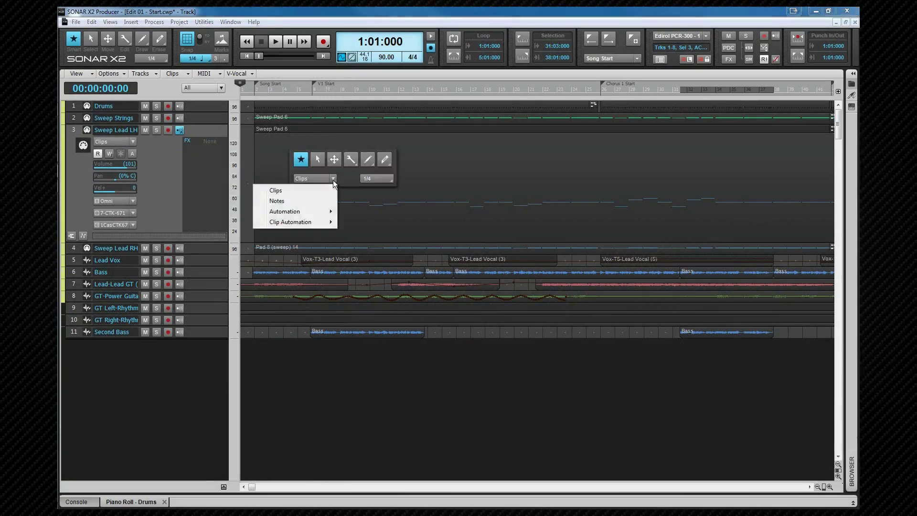
key(Escape)
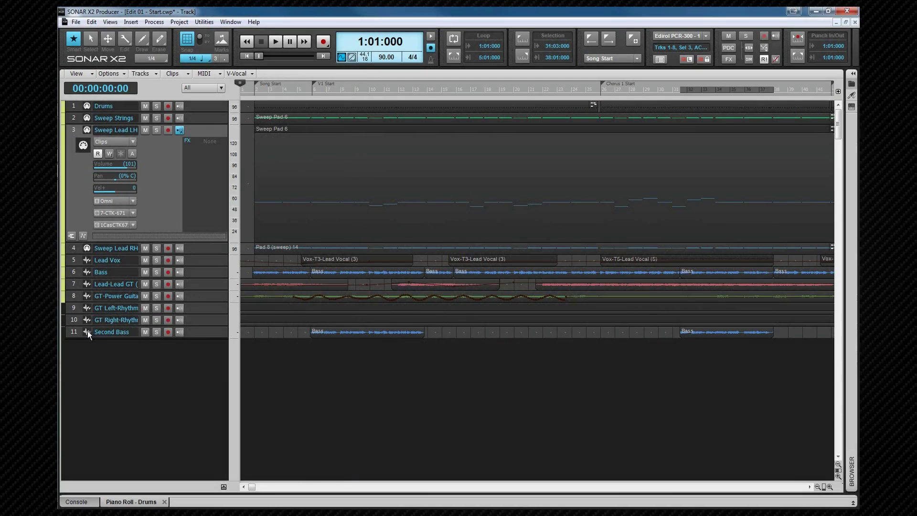
Expand Second Bass, place the now time at 6:04:000, and select the first Bass clip's full span.
click(88, 332)
click(323, 89)
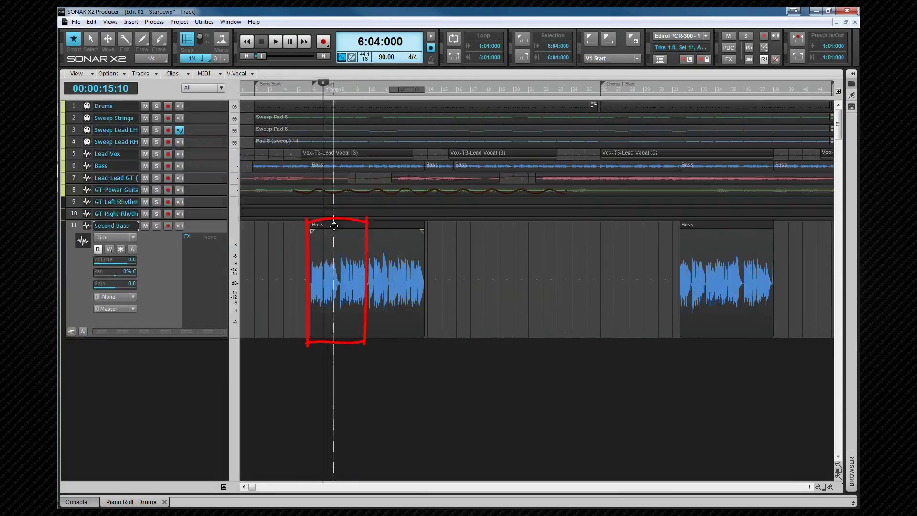
click(334, 226)
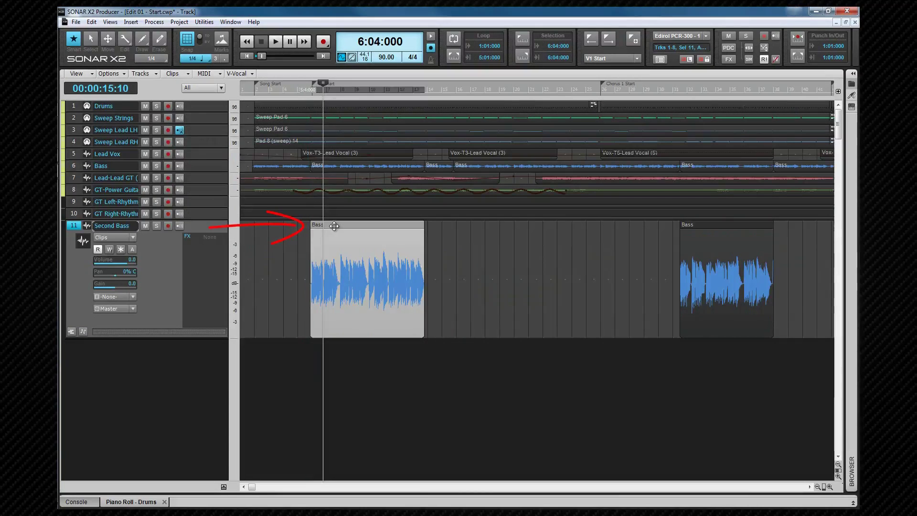
click(402, 225)
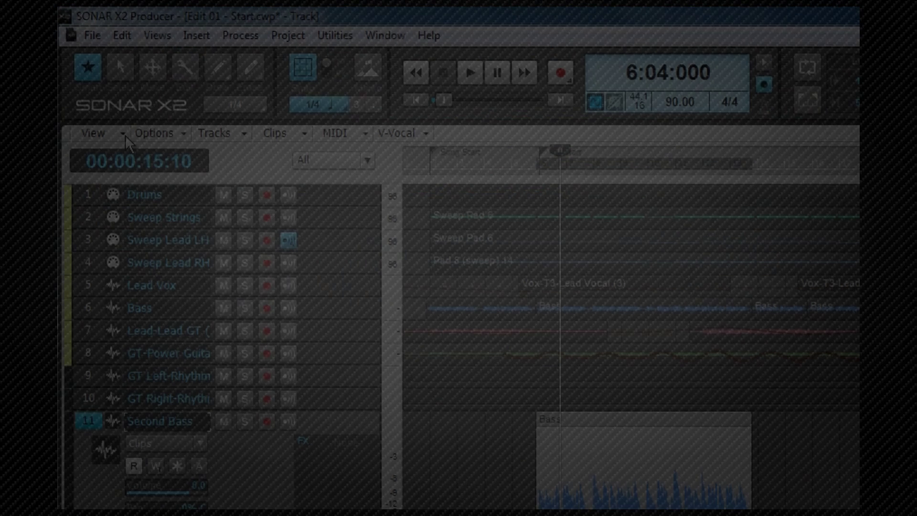
Set View > Display > Vertical Grid Lines to None in the Track view.
click(93, 75)
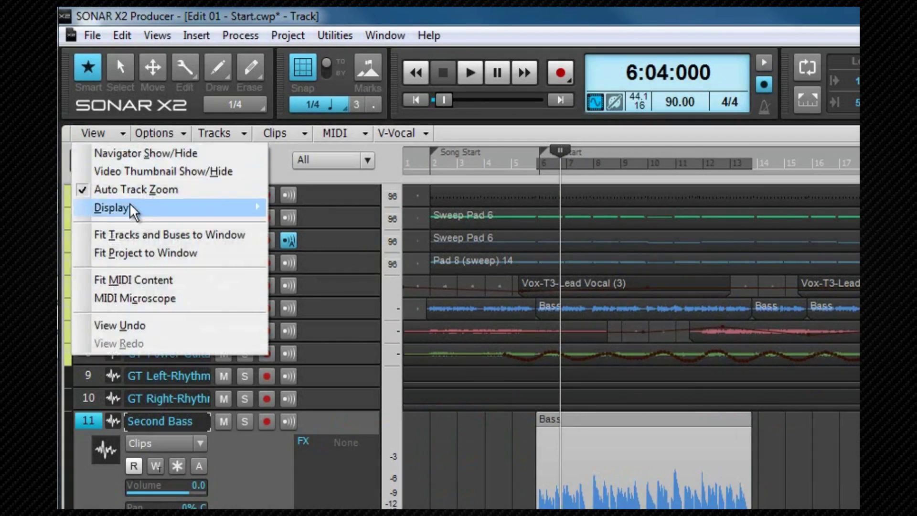
mouse_move(129, 210)
mouse_move(316, 329)
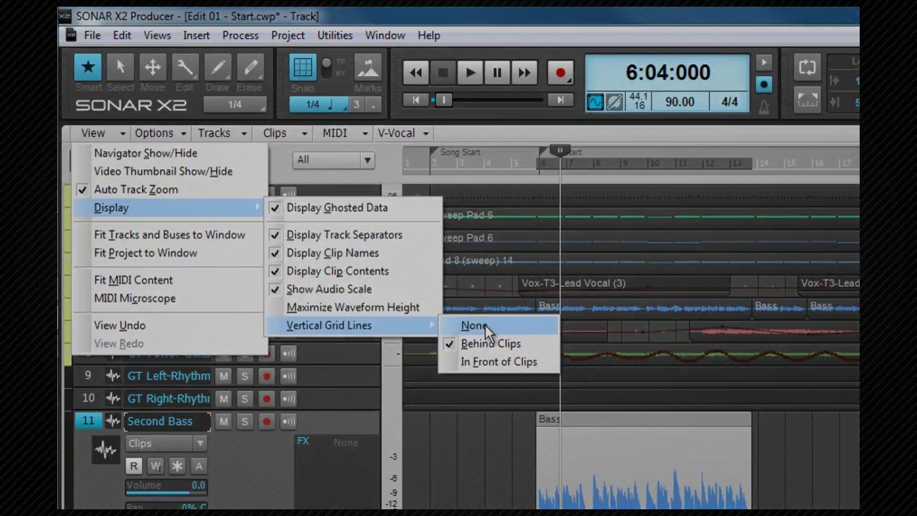
click(485, 326)
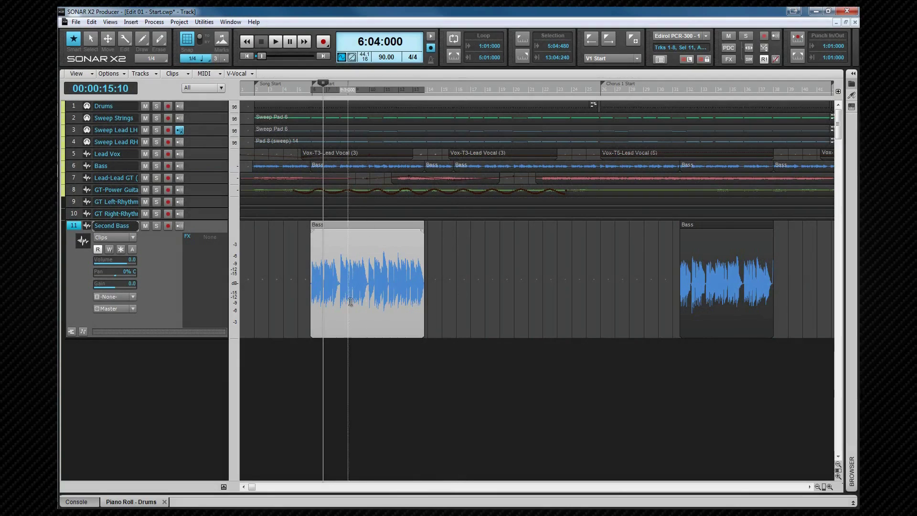
Split the first Bass clip, undo and redo the split, then delete the later Bass clip near bar 31.
alt+click(363, 318)
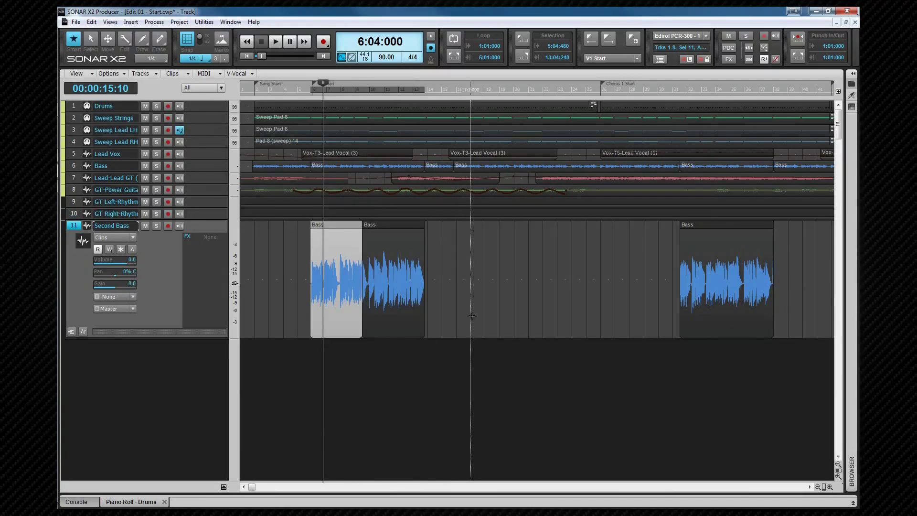
key(ctrl+z)
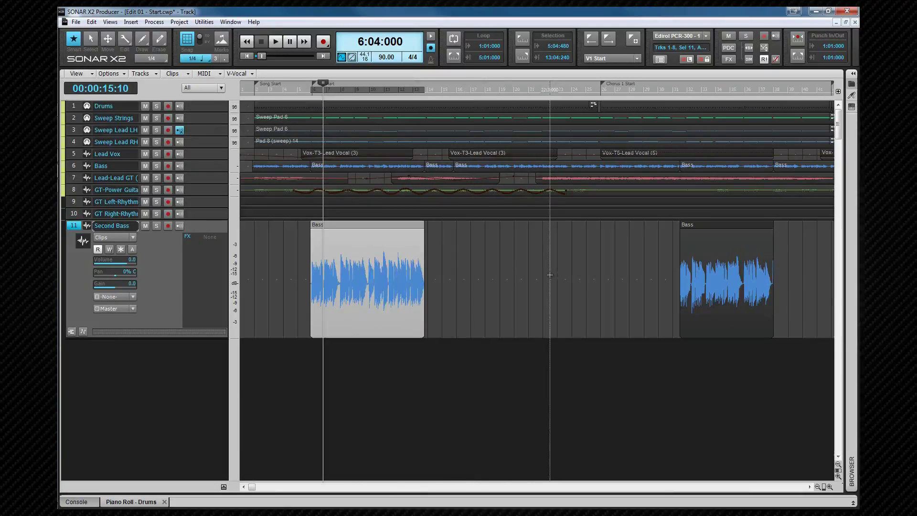
key(ctrl+y)
click(718, 222)
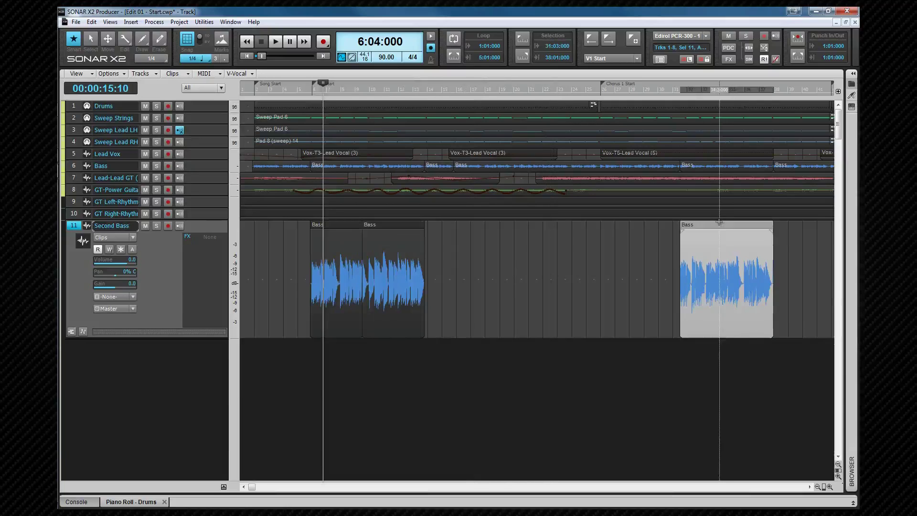
key(Delete)
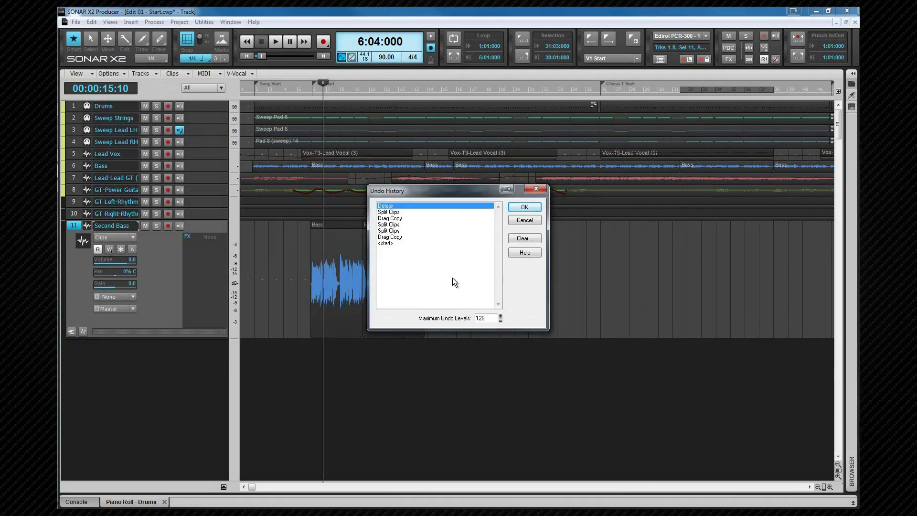
Revert to the earlier Split Clips step in Undo History, restoring one whole Bass clip.
click(394, 231)
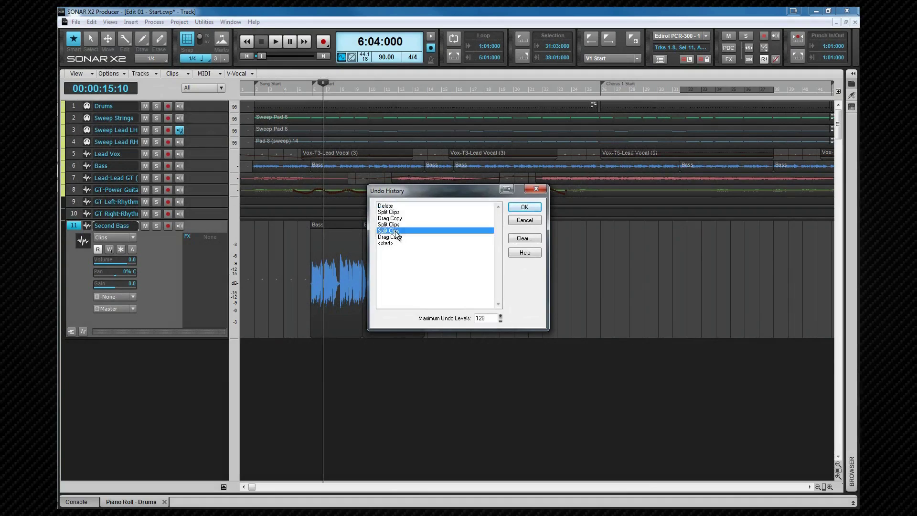
click(524, 207)
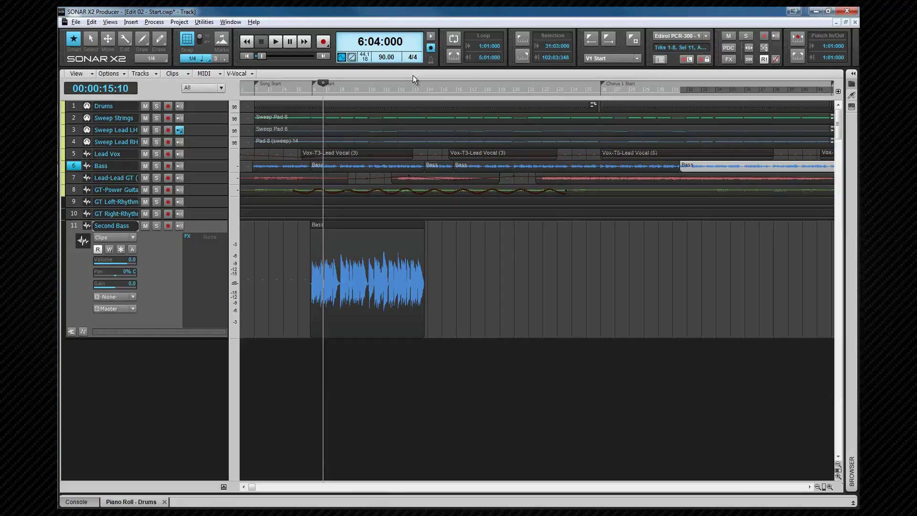
Split the Second Bass clip at the guide line, then Alt-drag to select the chorus from 29:03:000 to 36:04:000.
key(alt)
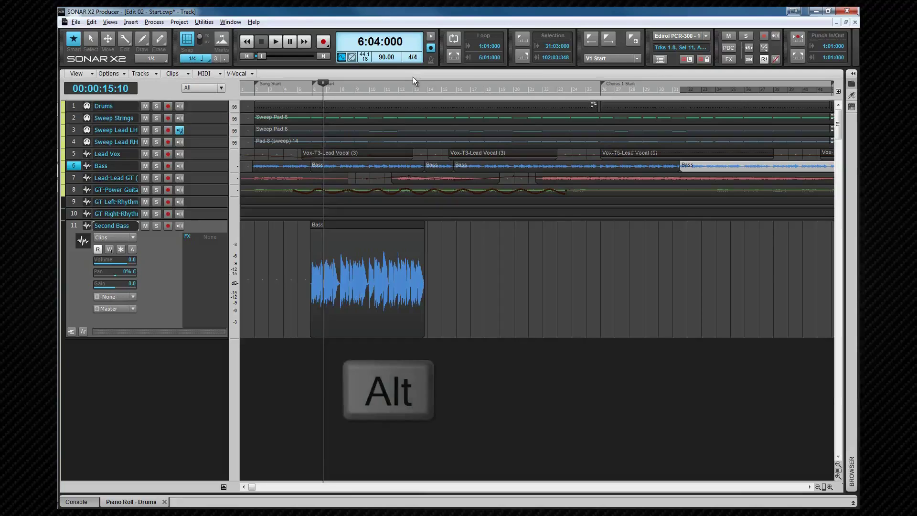
alt+click(391, 311)
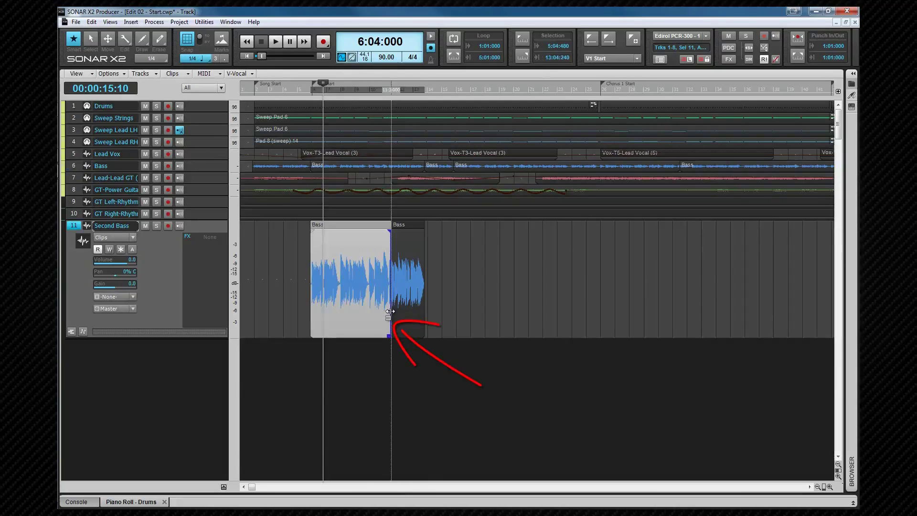
key(s)
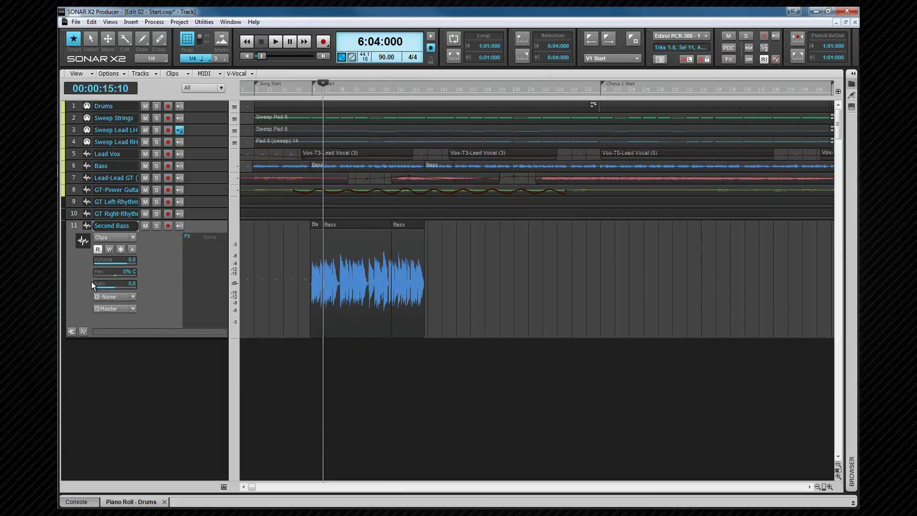
key(alt)
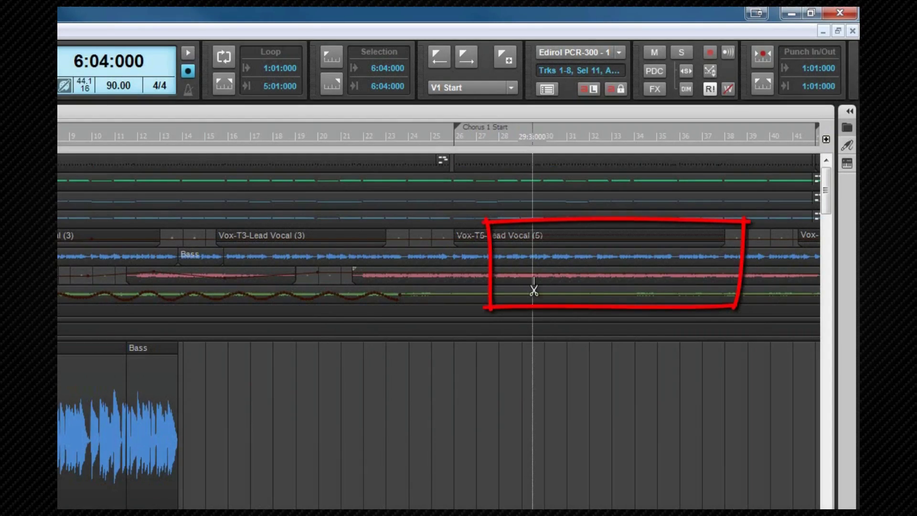
mouse_move(533, 290)
mouse_down()
mouse_move(579, 262)
mouse_move(695, 267)
mouse_up()
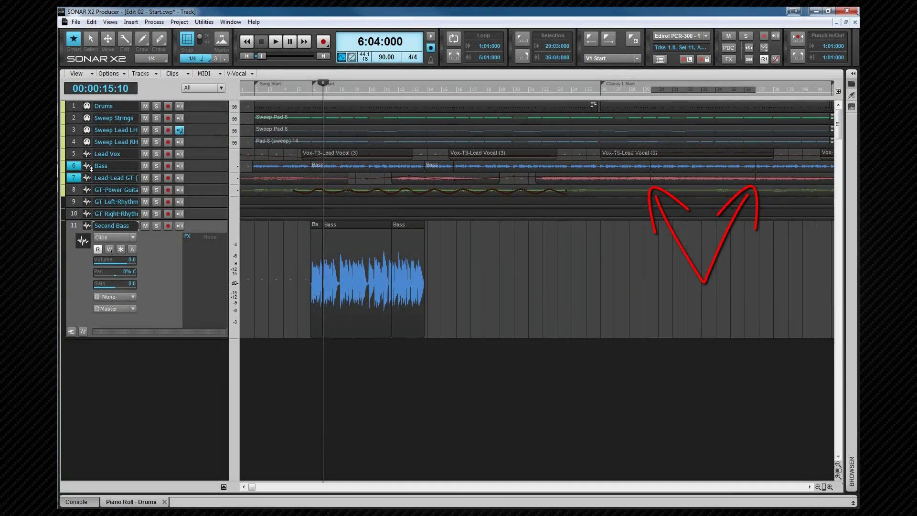
Select part of the Lead-Lead GT clip from bar 21, then select the Bass track with all its clips.
click(88, 177)
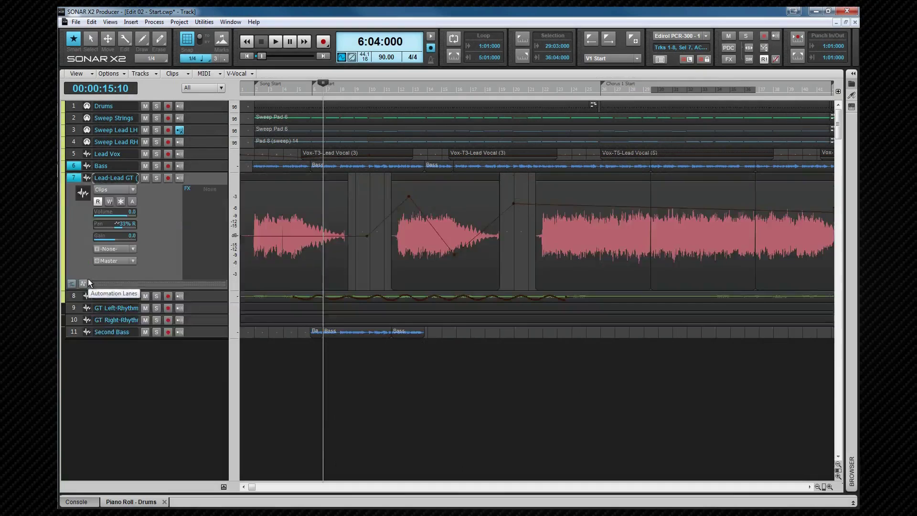
drag(650, 280, 597, 280)
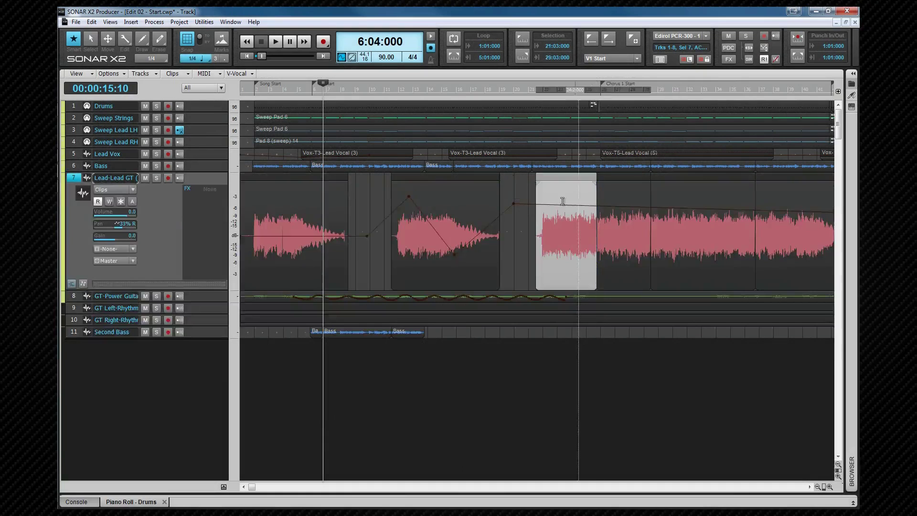
click(79, 168)
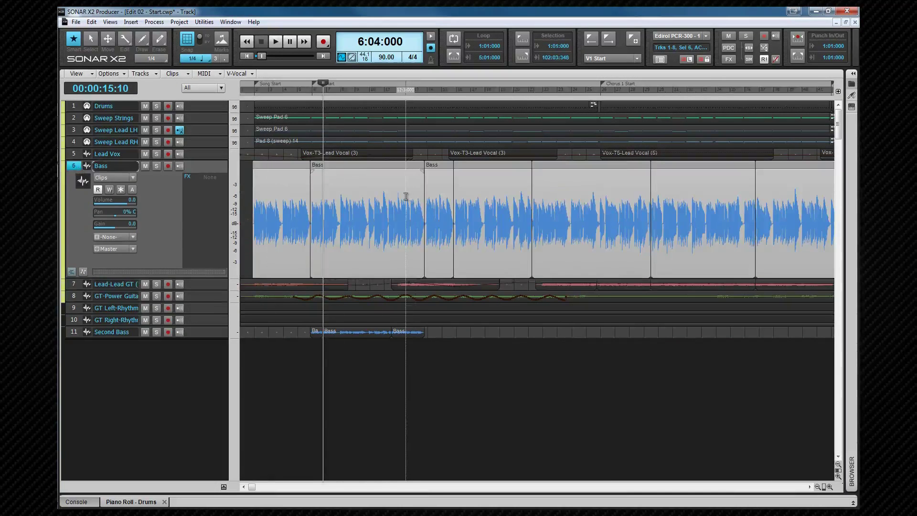
right_click(395, 213)
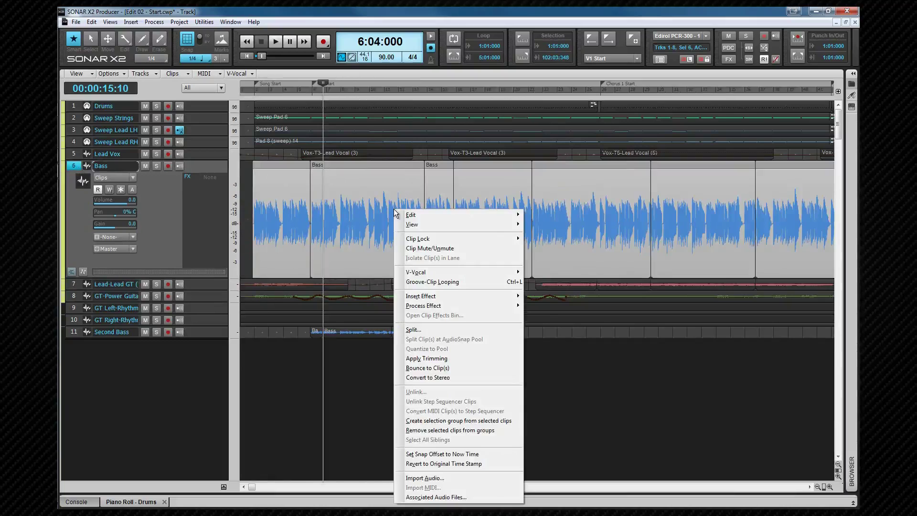
click(430, 330)
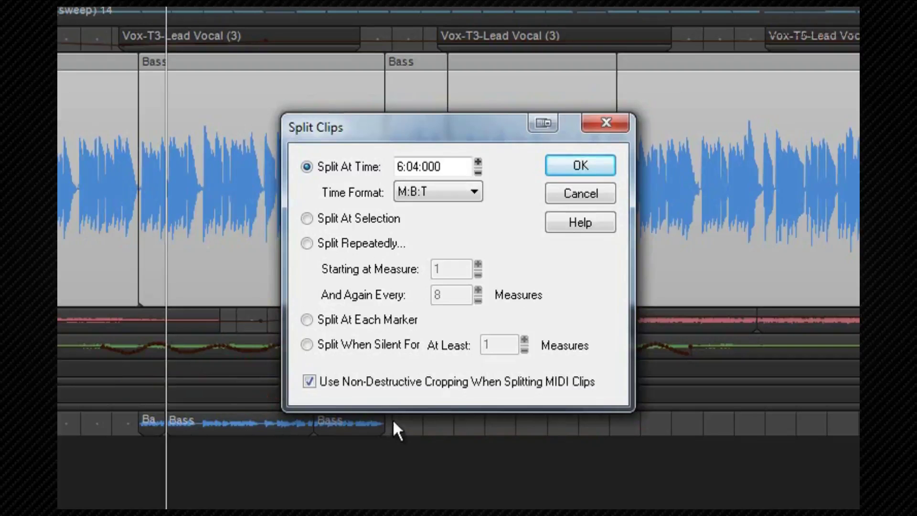
click(600, 130)
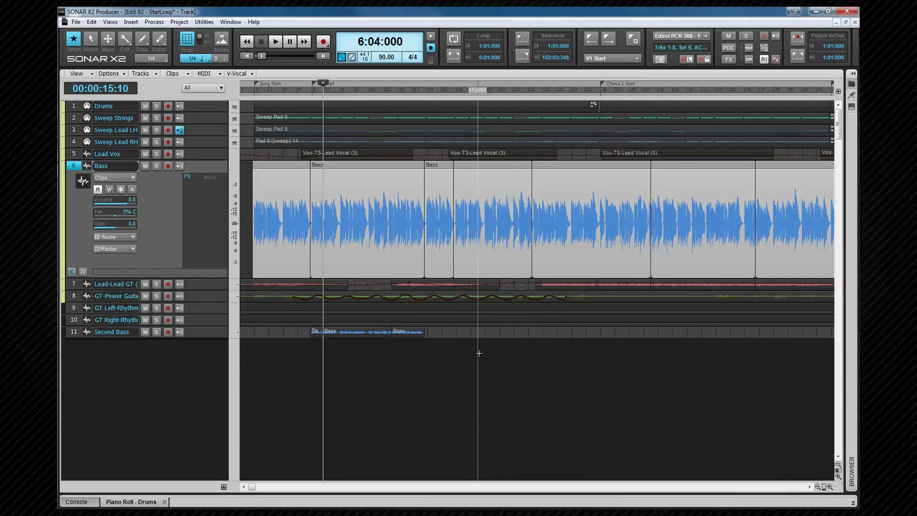
Delete the middle Bass clip on Second Bass and drag the last clip's start left to fill the gap.
click(479, 332)
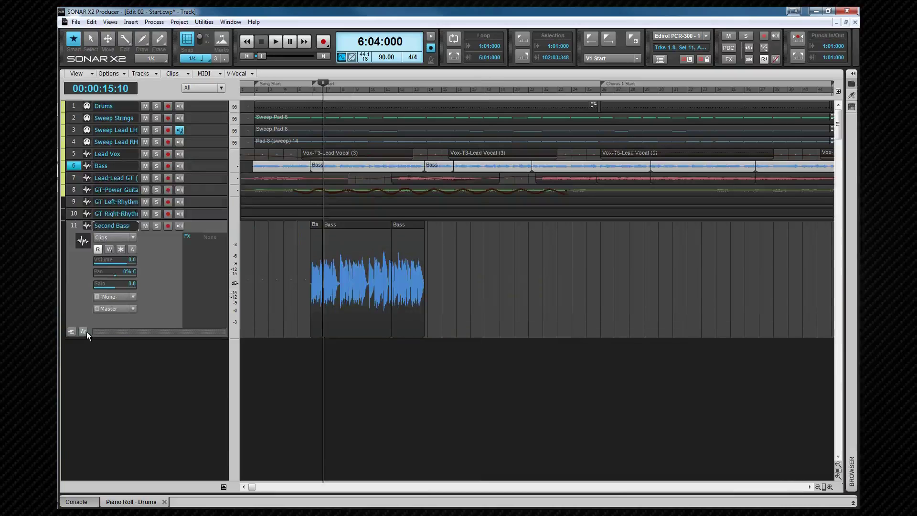
click(366, 227)
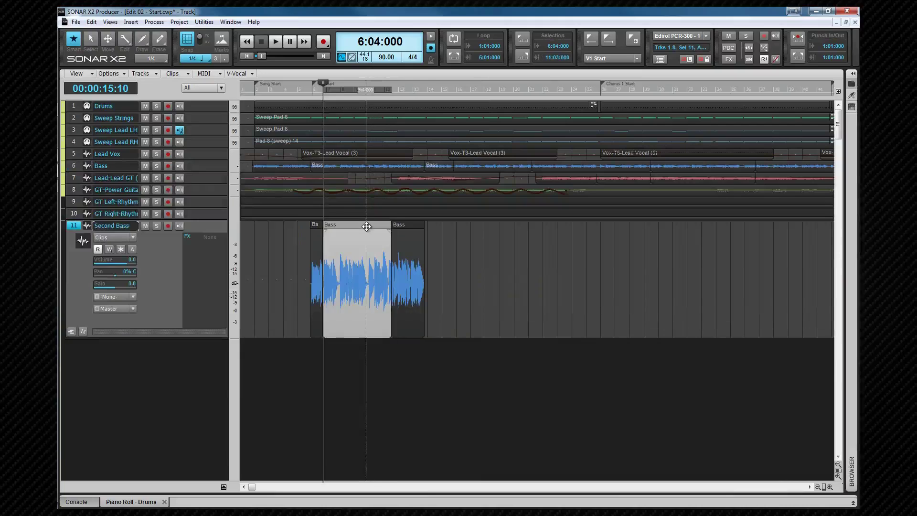
key(Delete)
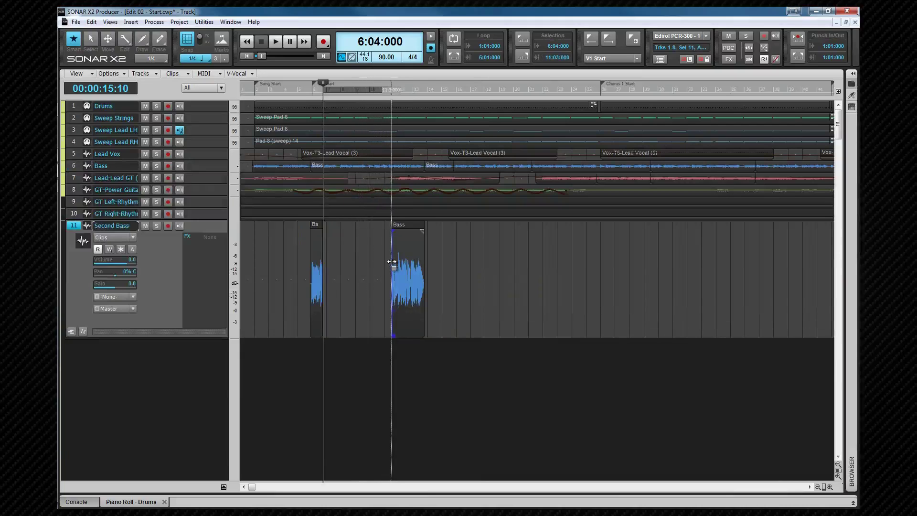
drag(392, 261, 323, 274)
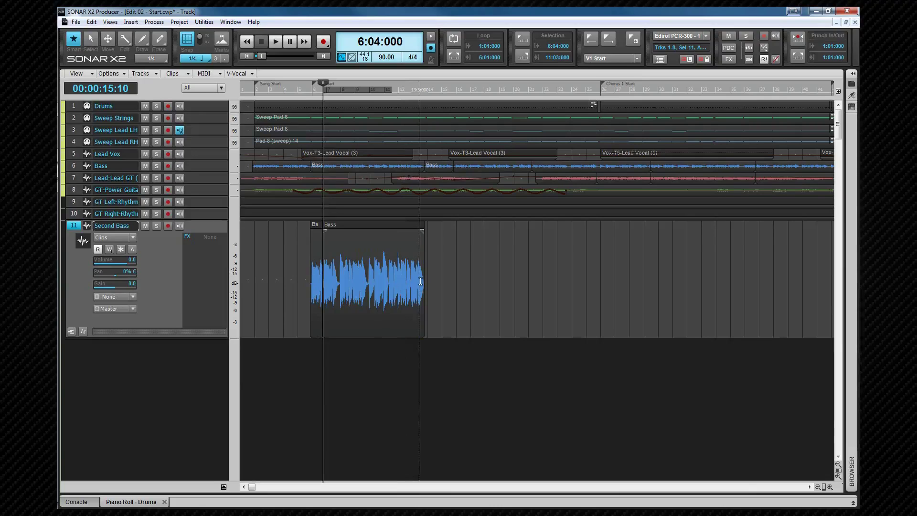
Select the extended Bass clip and view the Clips commands without choosing one.
click(382, 224)
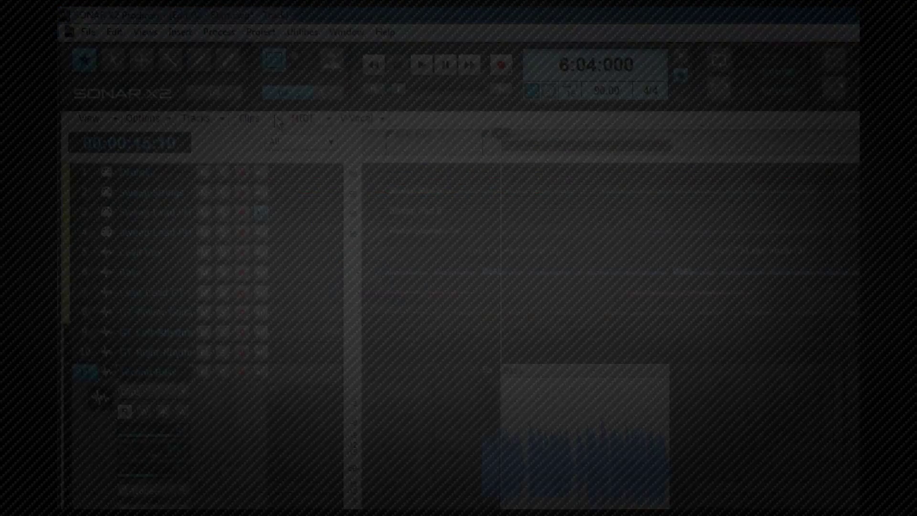
click(186, 73)
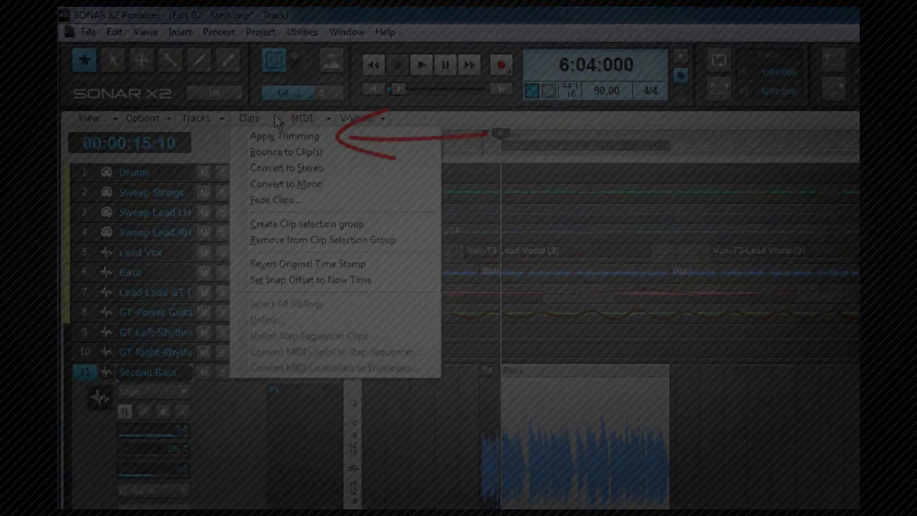
click(284, 135)
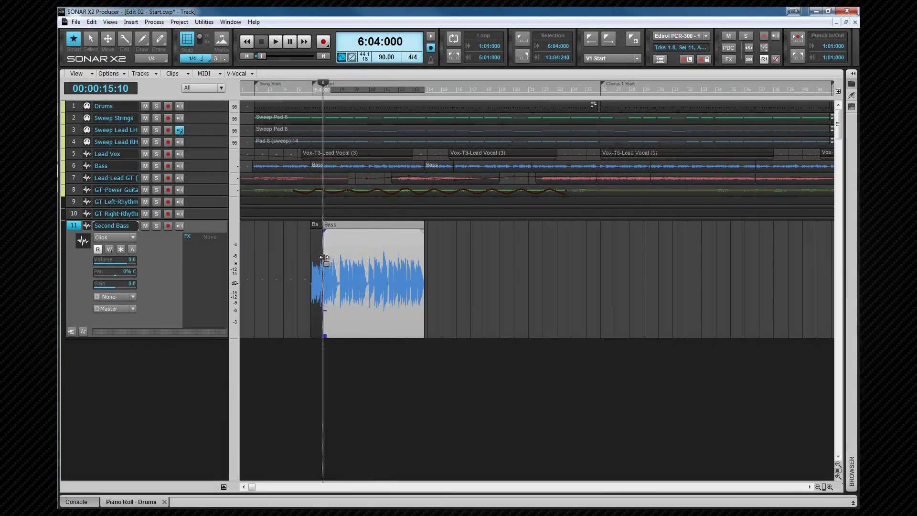
Trim the Bass clip edges to end at 14:1:000, then bounce both Second Bass clips into one.
drag(325, 258, 308, 255)
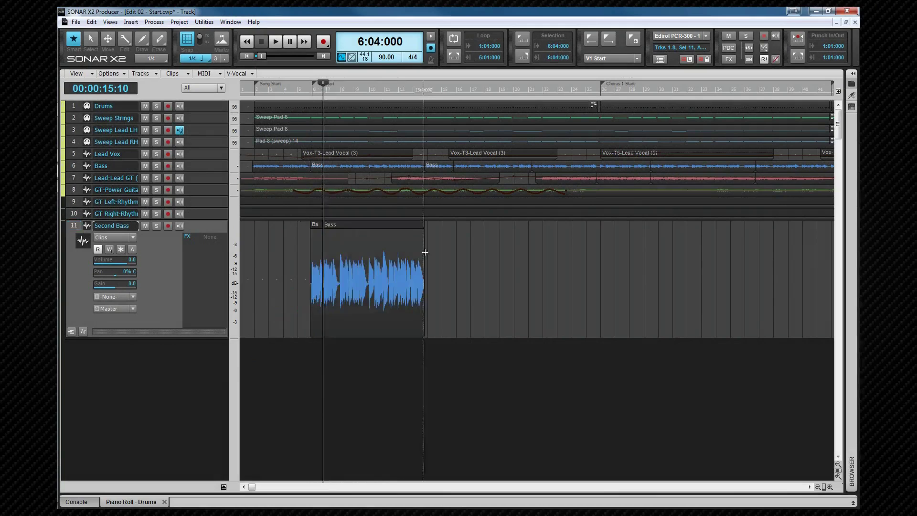
drag(425, 252, 425, 252)
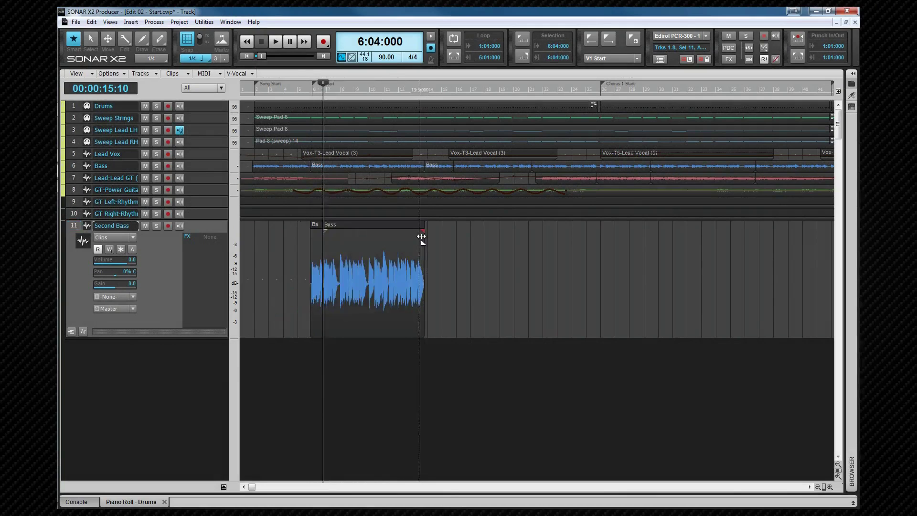
click(389, 223)
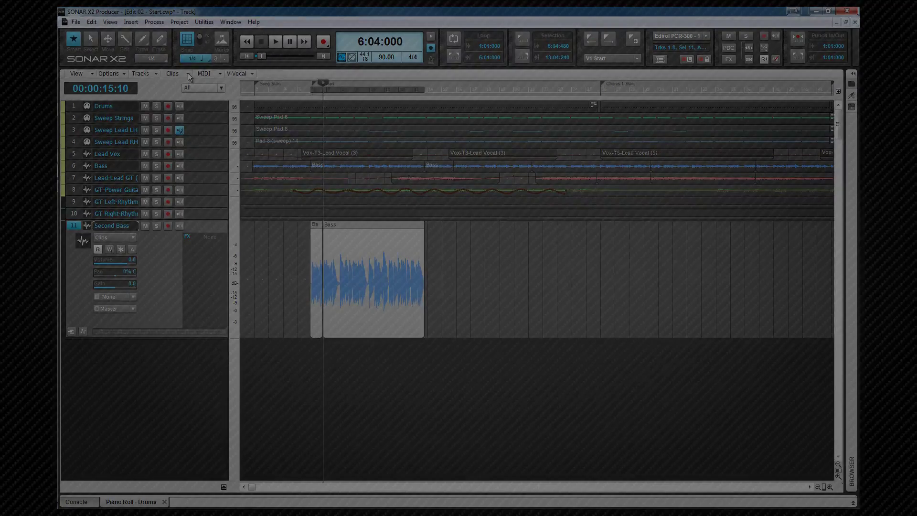
click(187, 73)
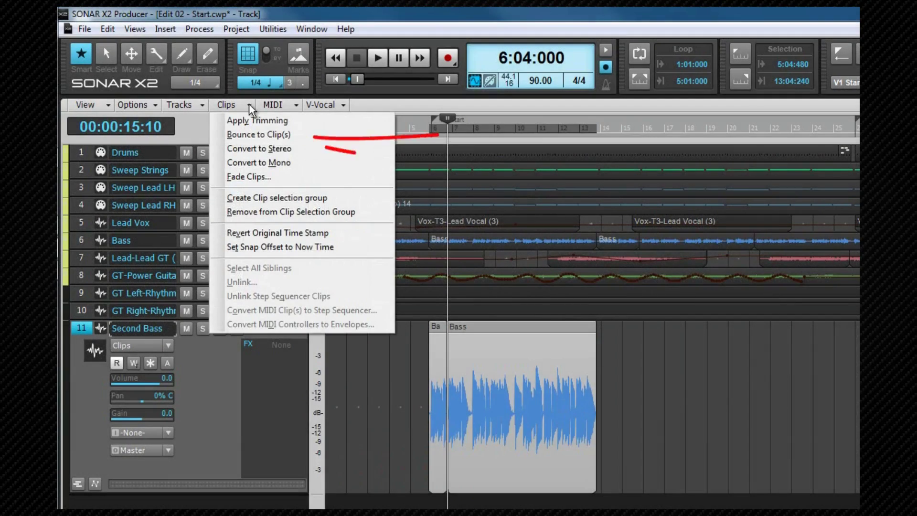
click(246, 133)
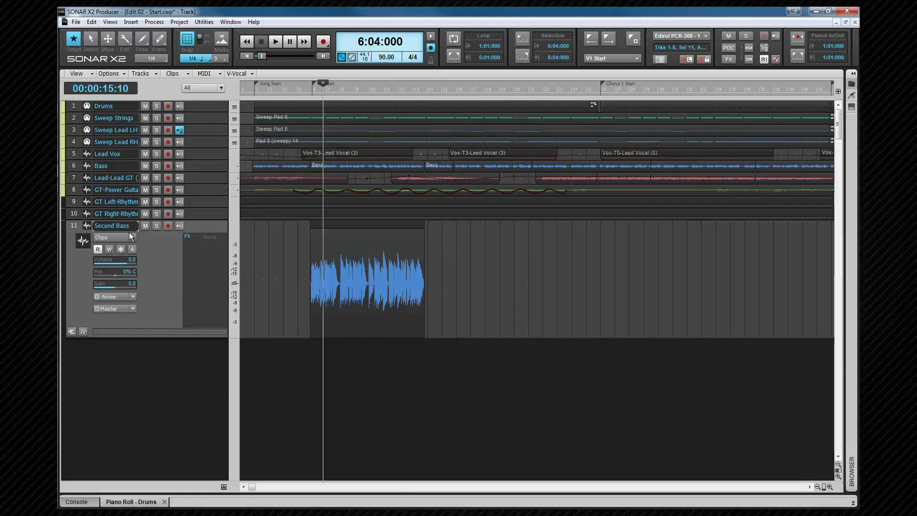
shift+click(73, 214)
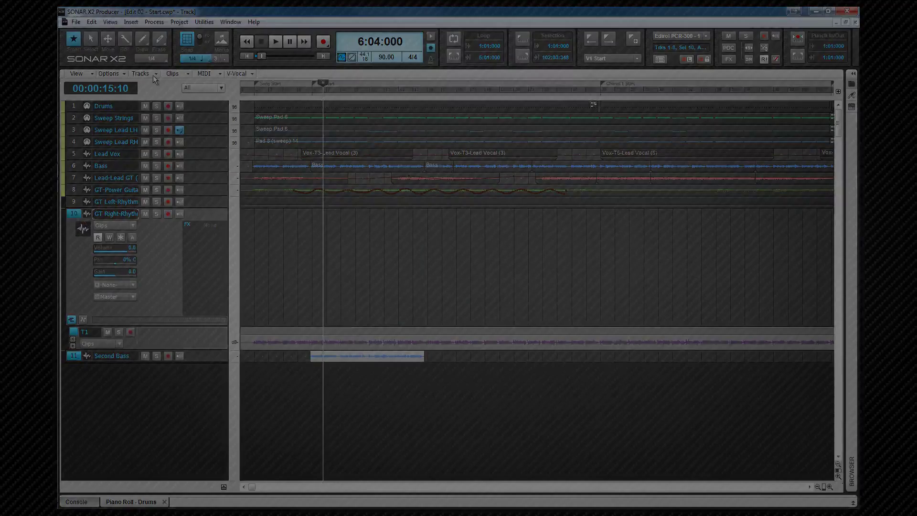
click(154, 75)
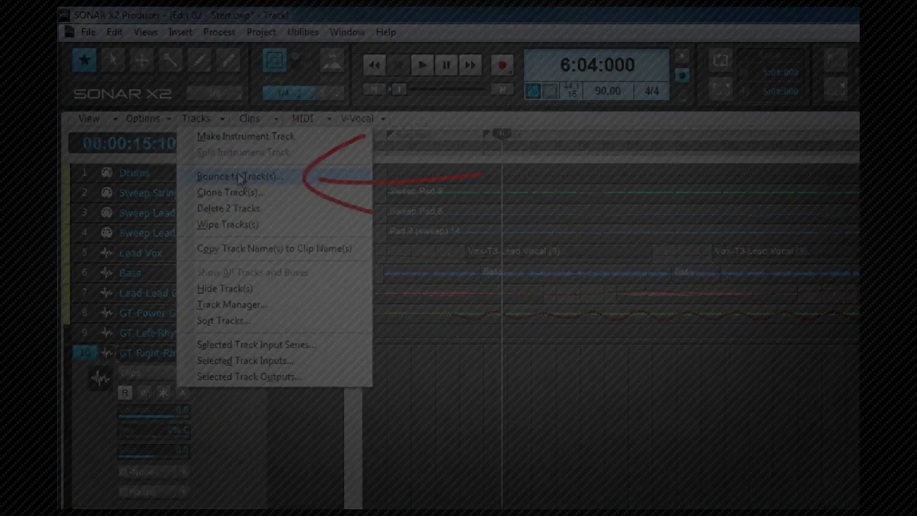
click(237, 174)
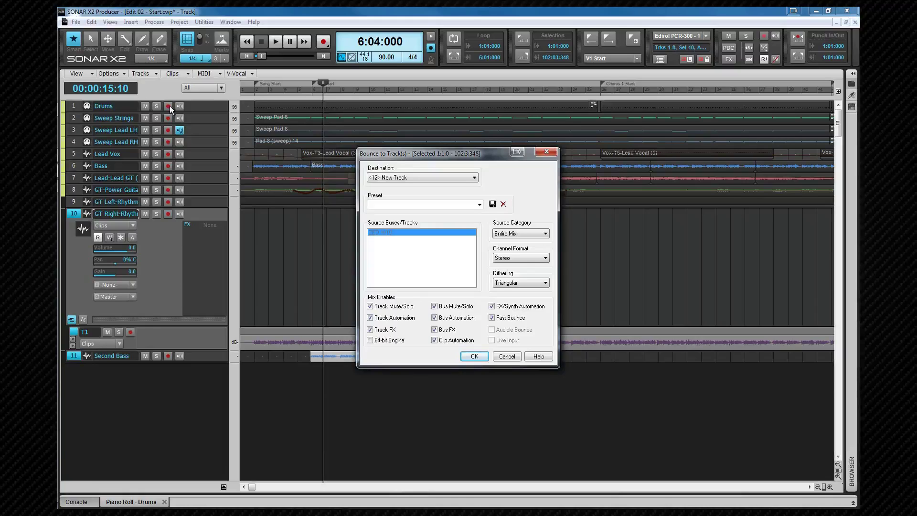
click(475, 178)
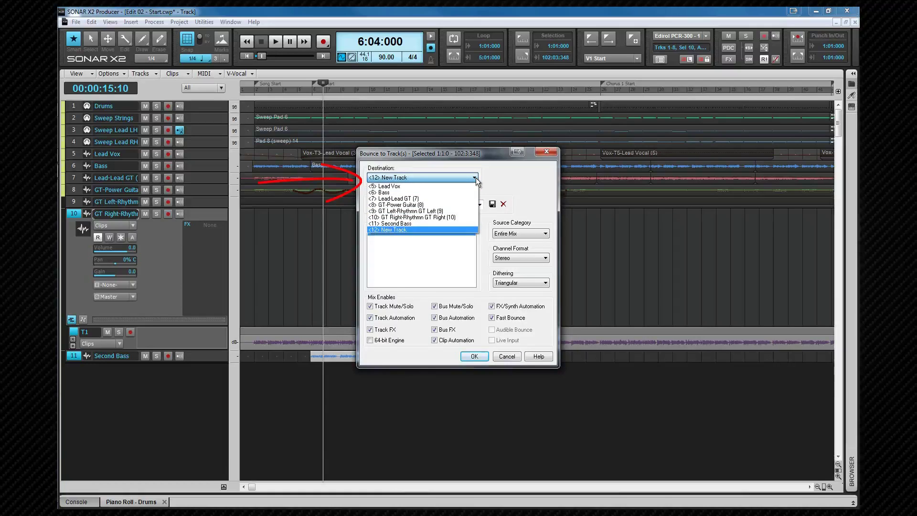
click(514, 174)
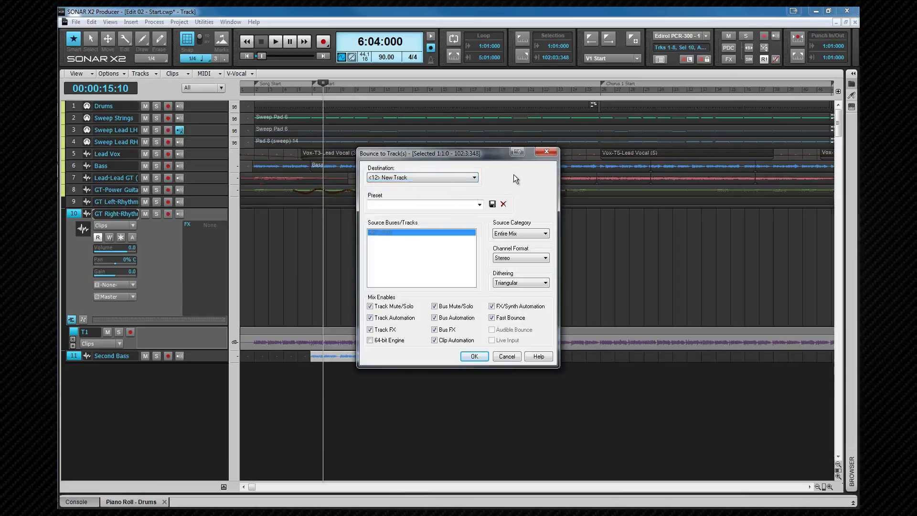
click(506, 356)
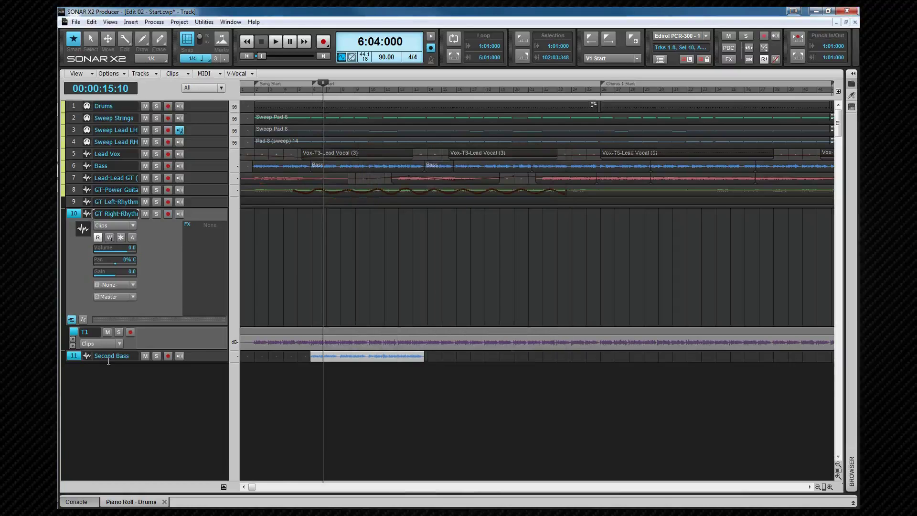
On track 11, trim the Second Bass clip's end, then drag it out past the audio into silence.
click(87, 357)
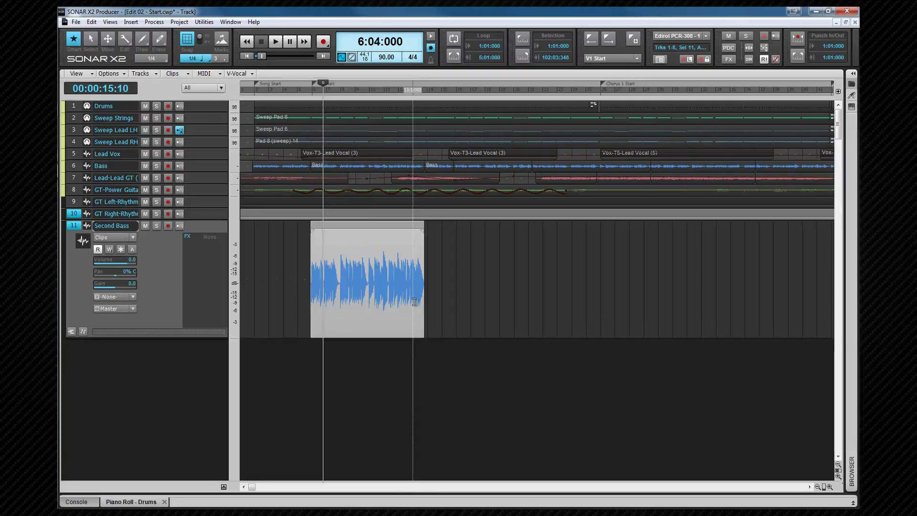
mouse_move(423, 284)
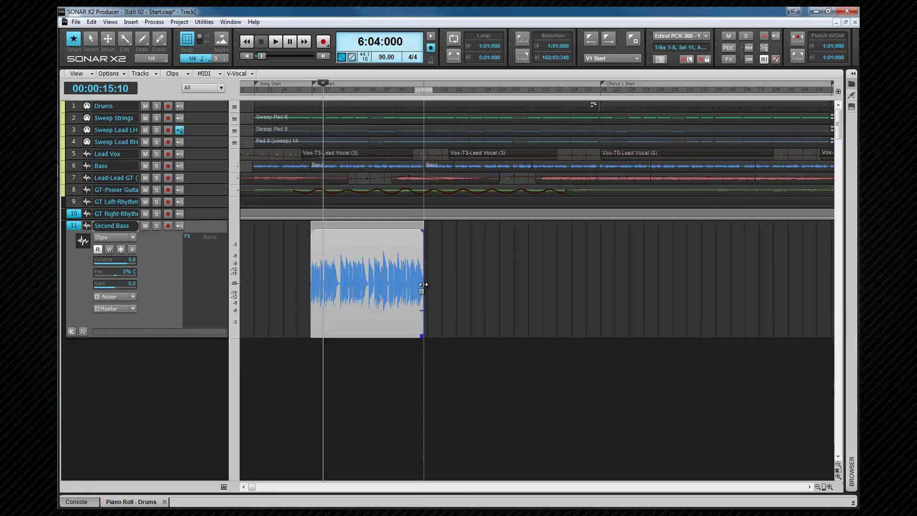
drag(423, 284, 382, 285)
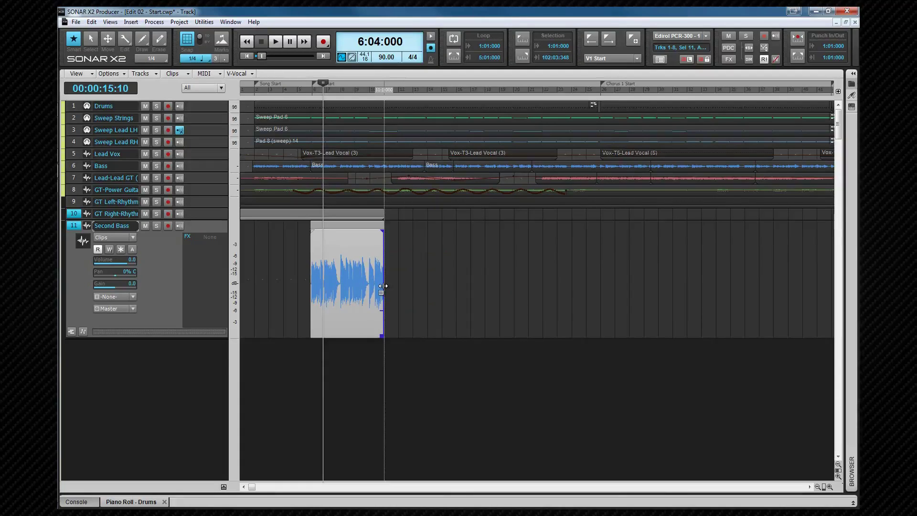
drag(383, 285, 467, 289)
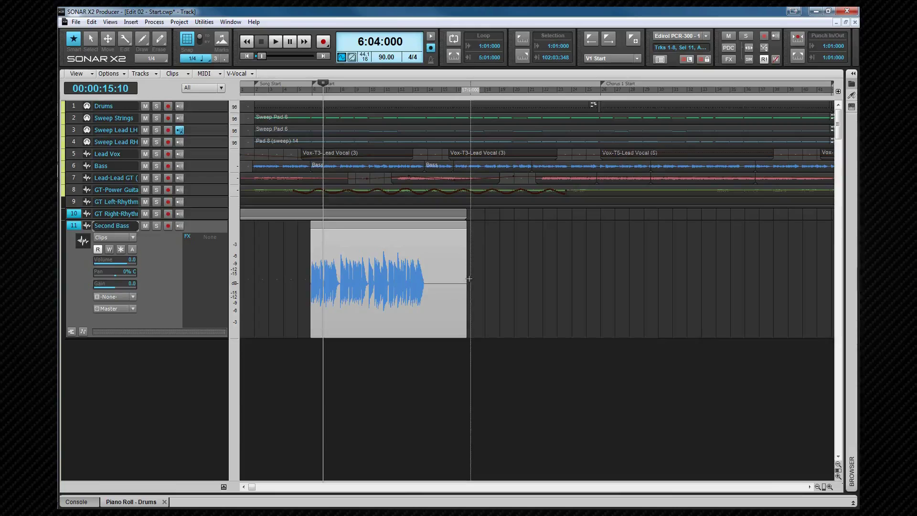
In the Inspector, set the Second Bass clip's Clip Lock to Pos Only.
key(i)
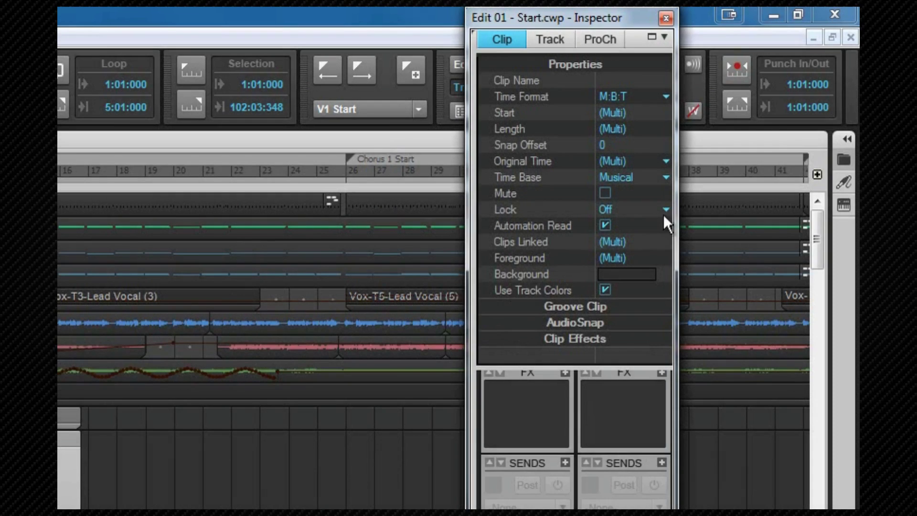
click(666, 210)
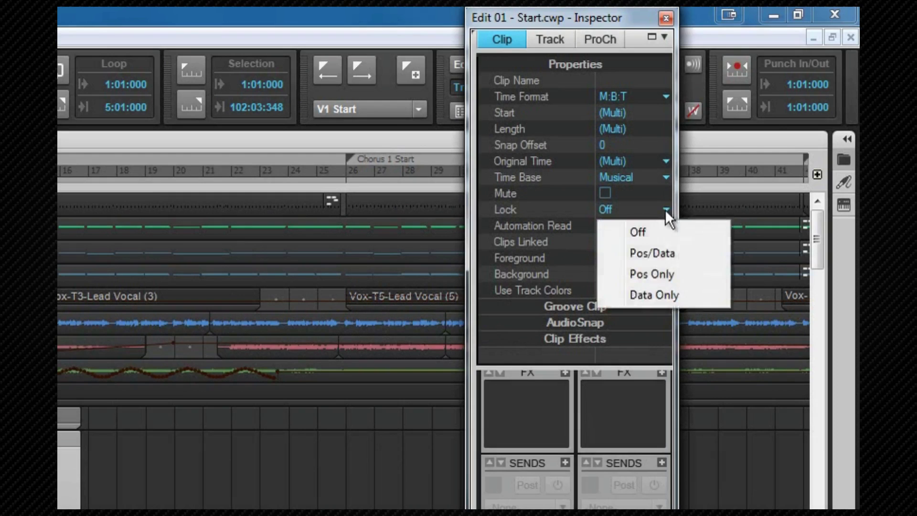
click(667, 269)
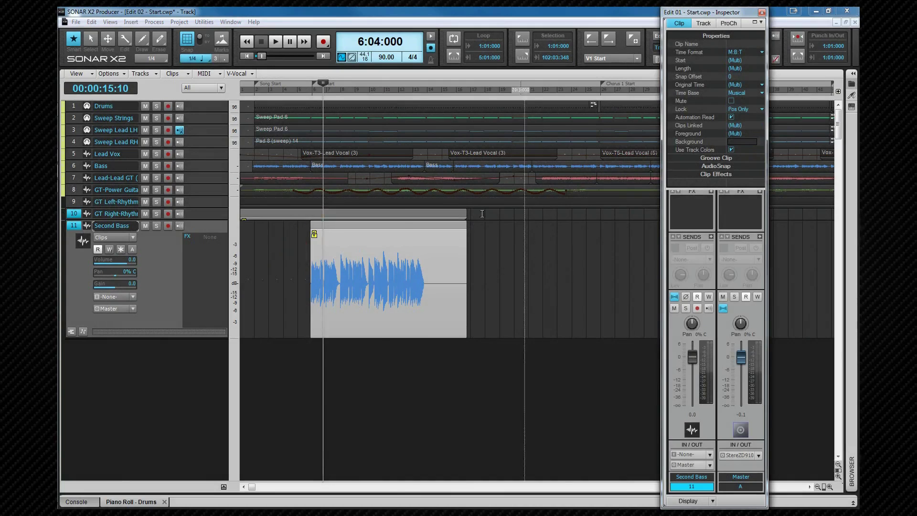
click(372, 226)
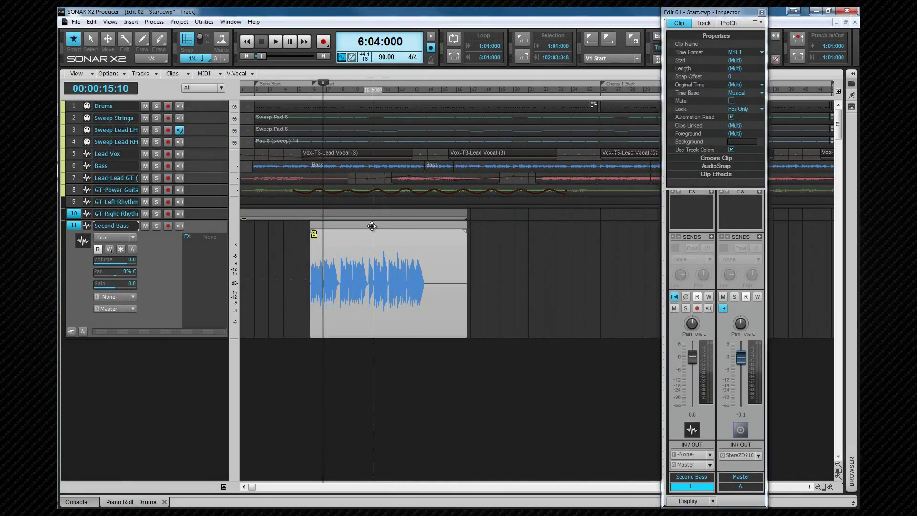
Switch the lock to Data Only, test-drag the clip, then lock it with Pos/Data.
click(761, 109)
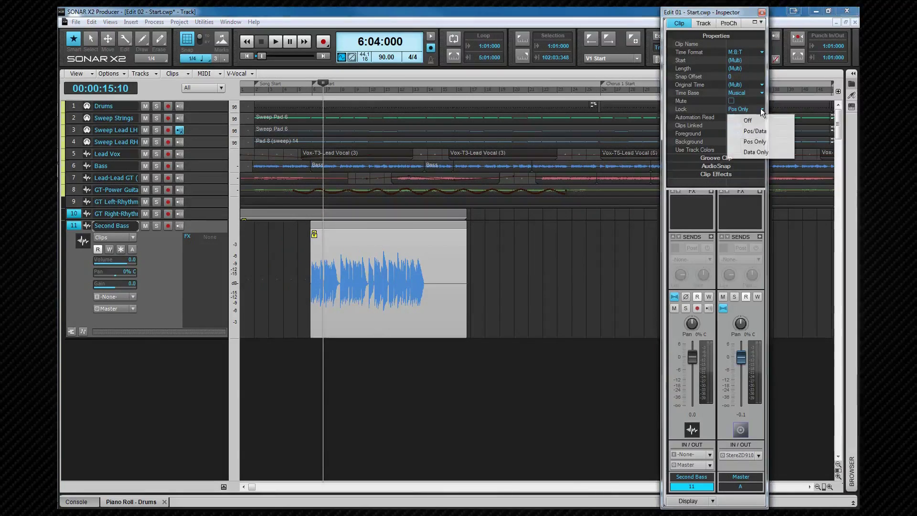
click(767, 151)
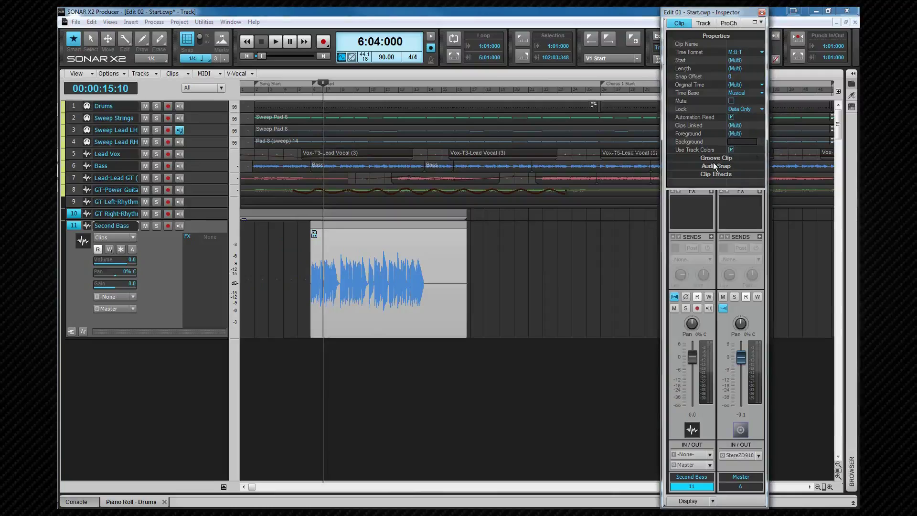
click(420, 226)
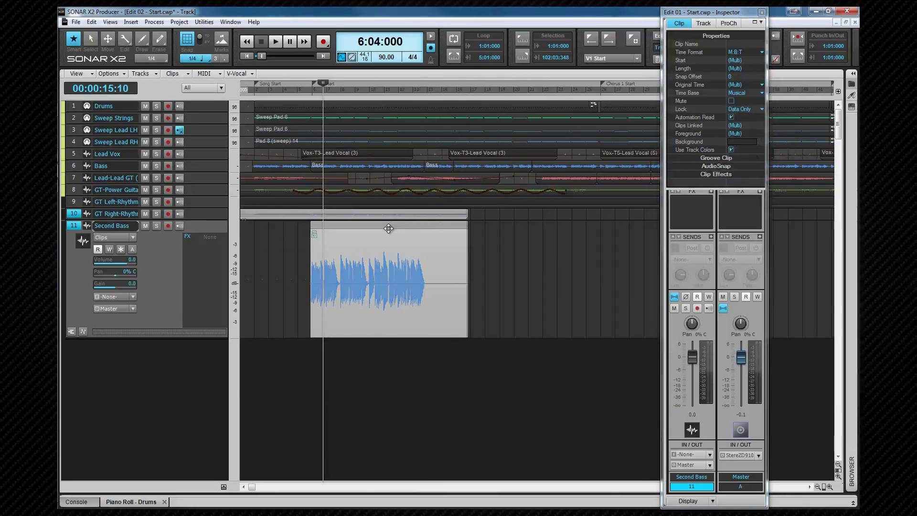
mouse_move(425, 226)
mouse_down()
mouse_move(464, 227)
mouse_move(389, 228)
mouse_up()
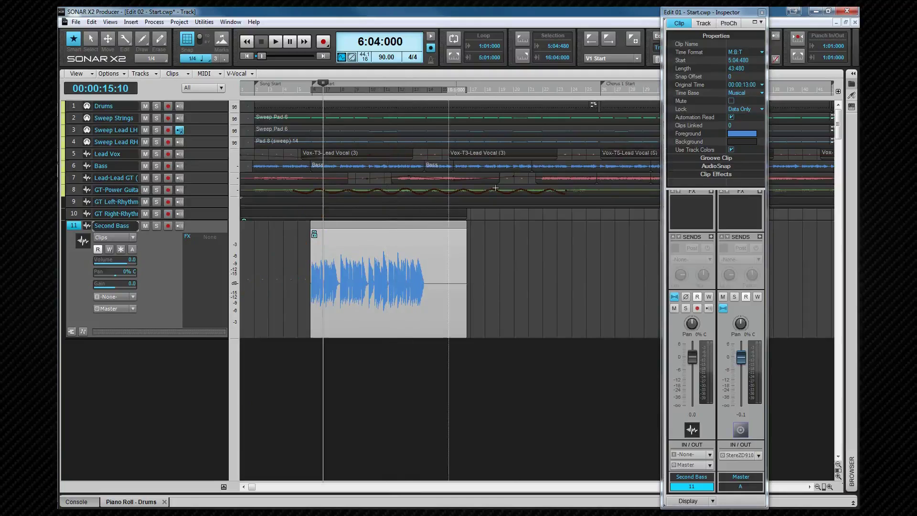
click(762, 109)
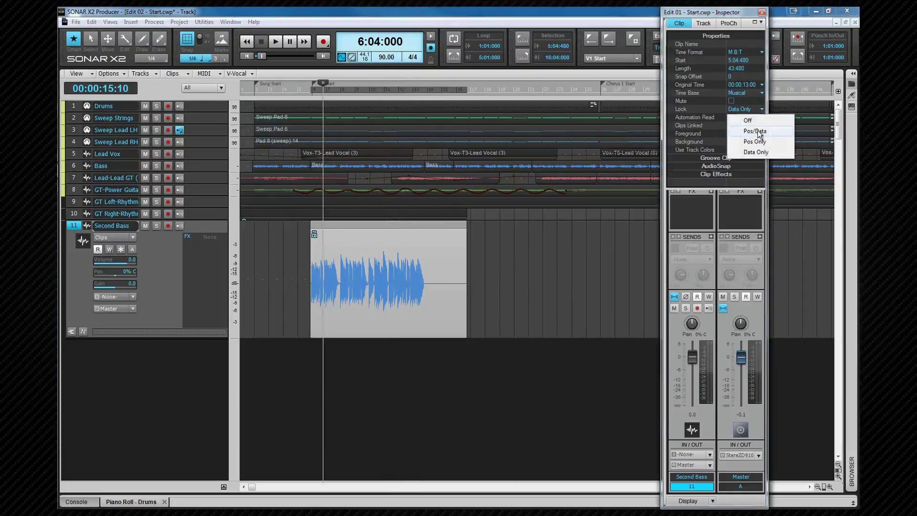
click(757, 131)
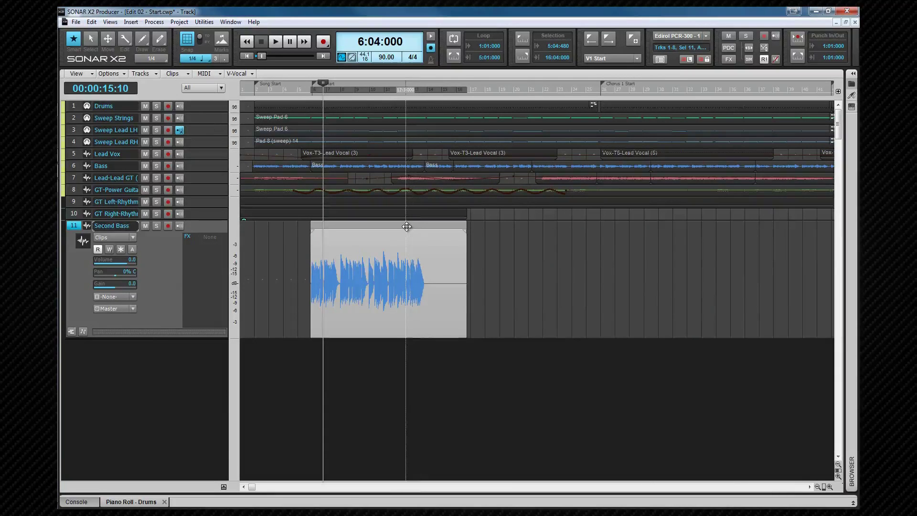
Copy the clip further along, create track 12 by moving it down and back, then trim its start.
drag(406, 226, 429, 226)
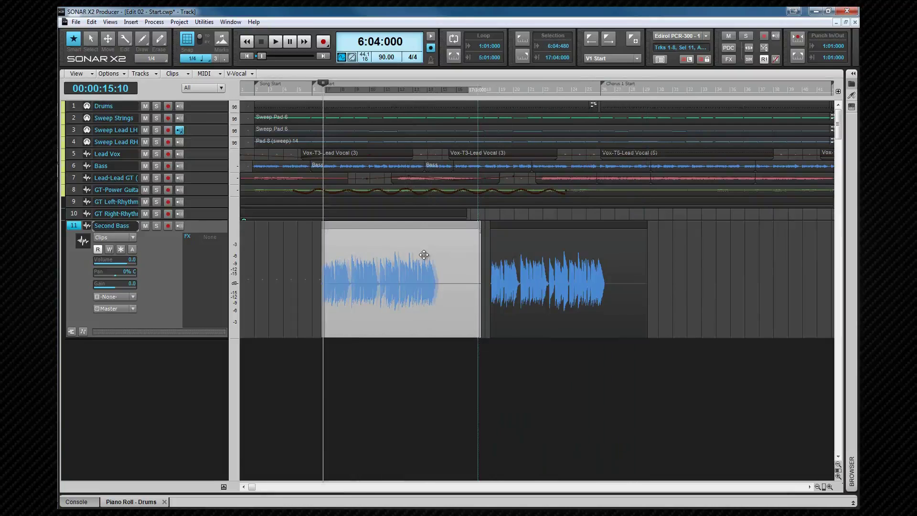
drag(413, 345, 411, 342)
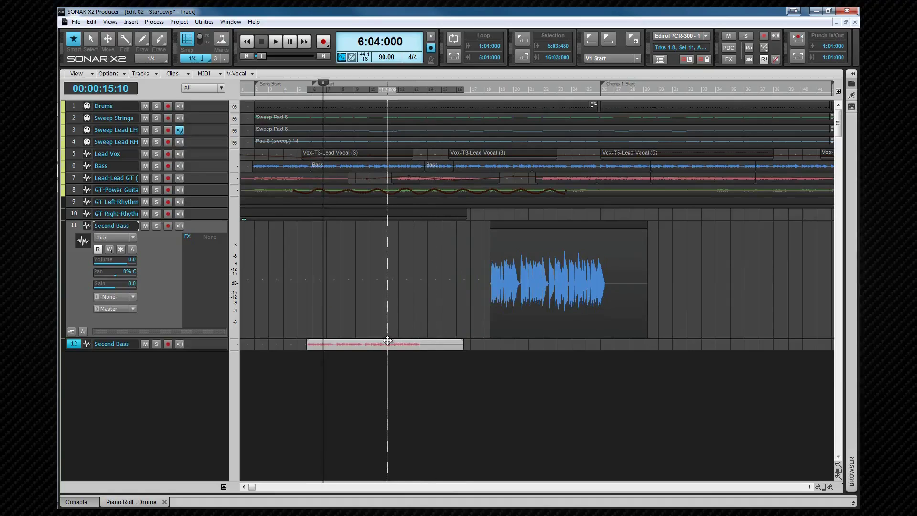
drag(387, 340, 353, 295)
key(shift)
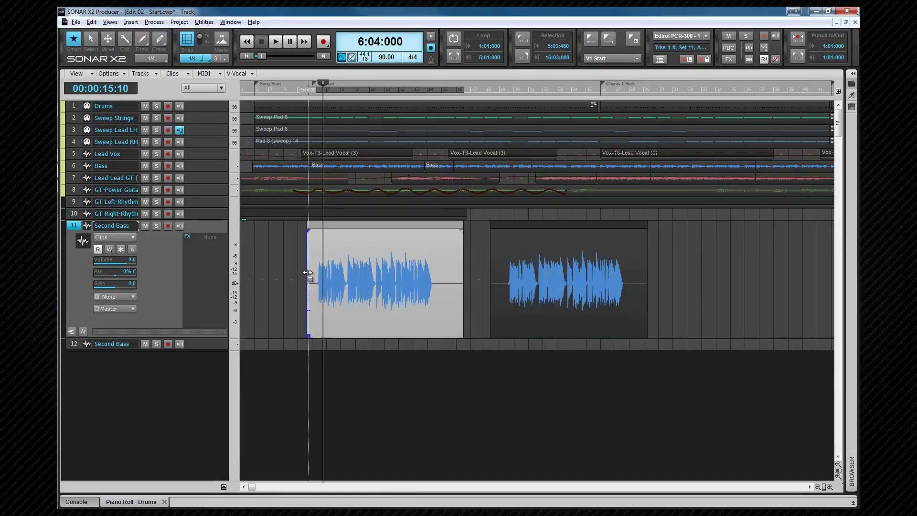
mouse_move(311, 272)
mouse_down()
mouse_move(337, 276)
mouse_move(317, 282)
mouse_up()
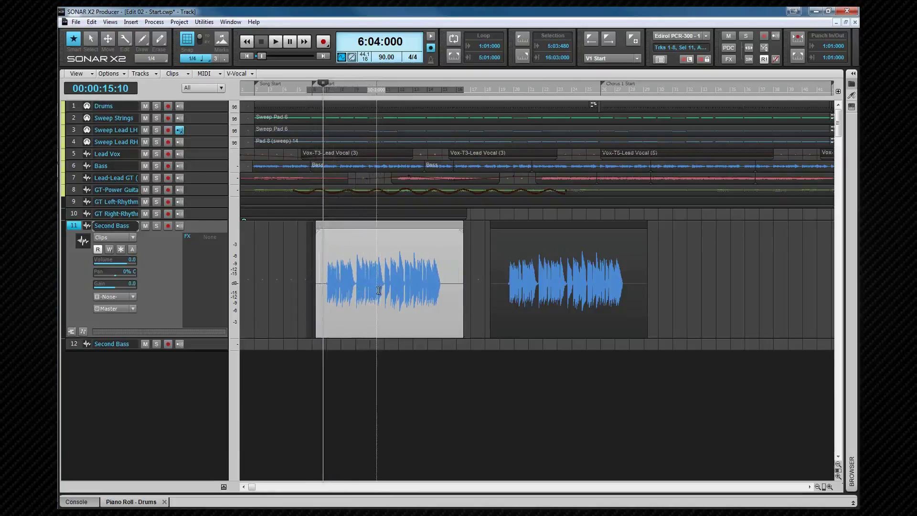
Set the first Second Bass clip's Clip Start to 3:01:000 in the Inspector.
key(i)
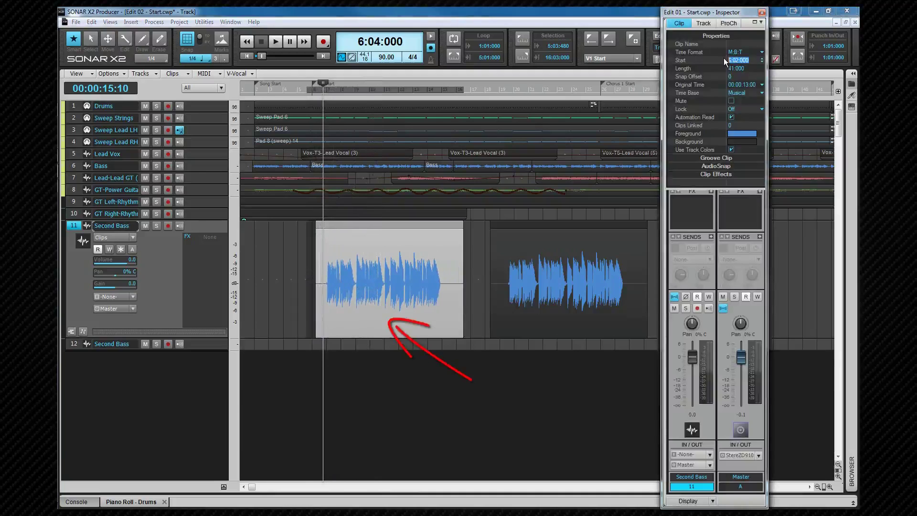
text(3)
key(Return)
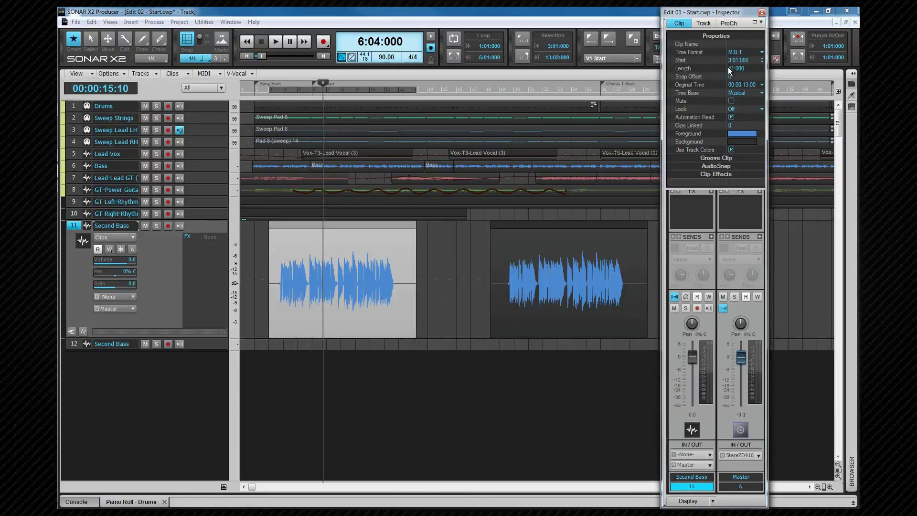
key(i)
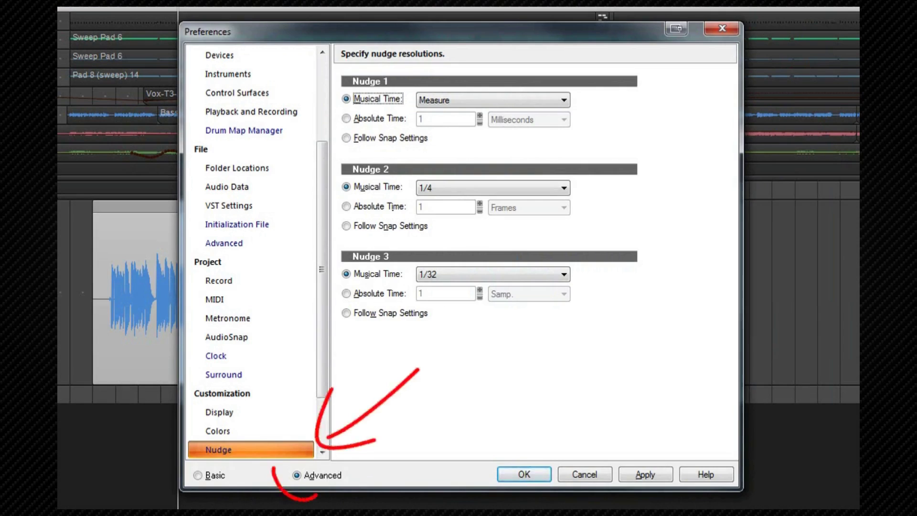
click(320, 425)
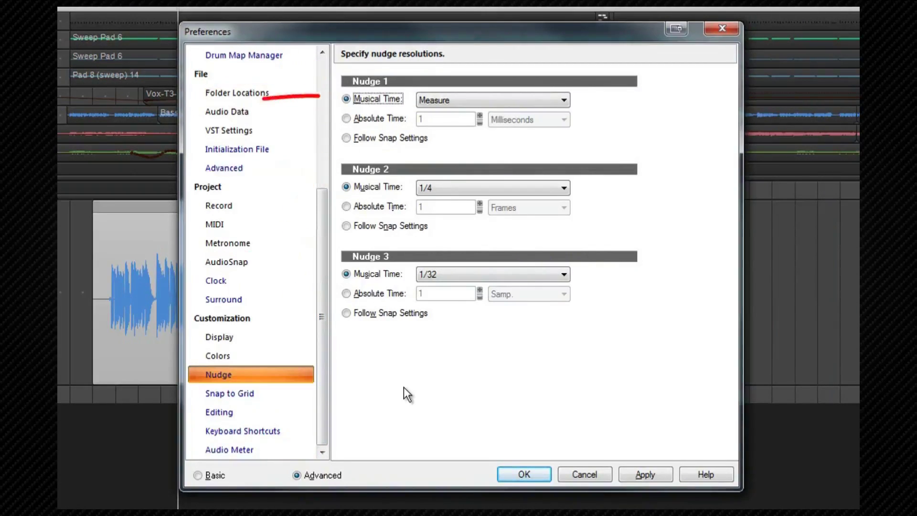
click(564, 100)
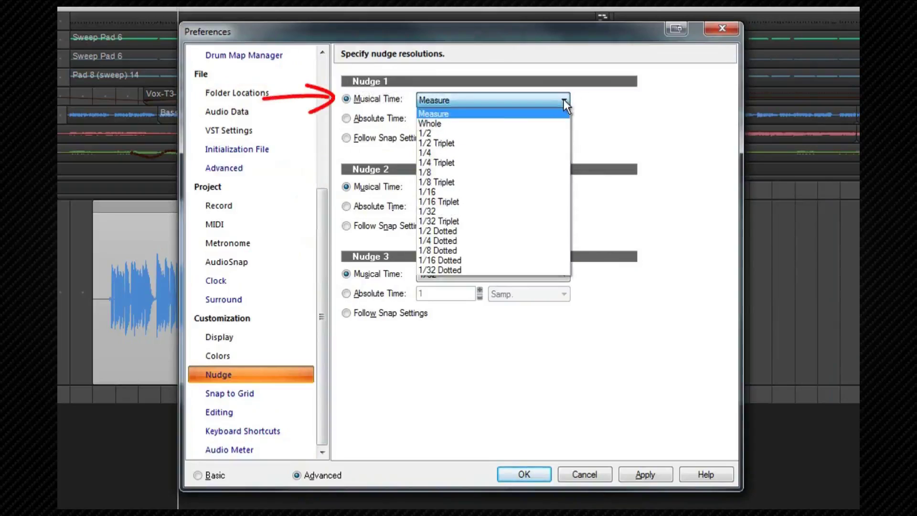
click(585, 105)
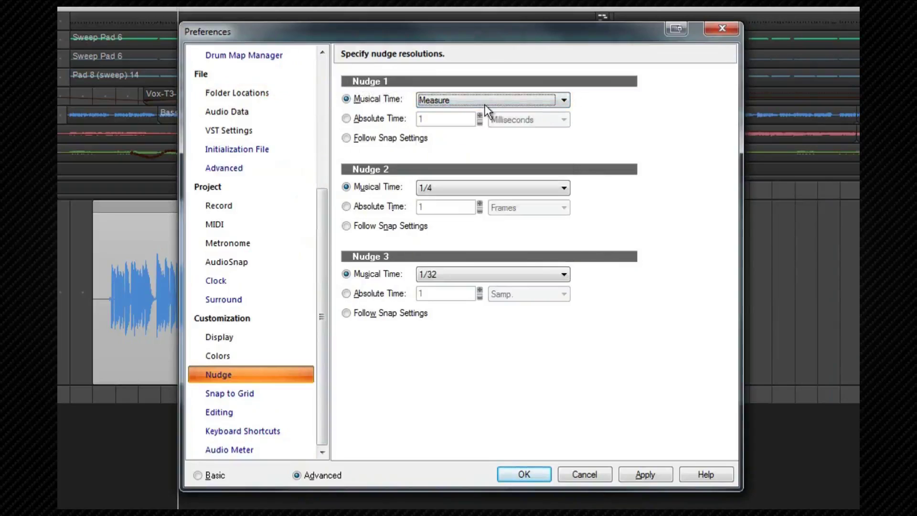
click(346, 119)
click(564, 120)
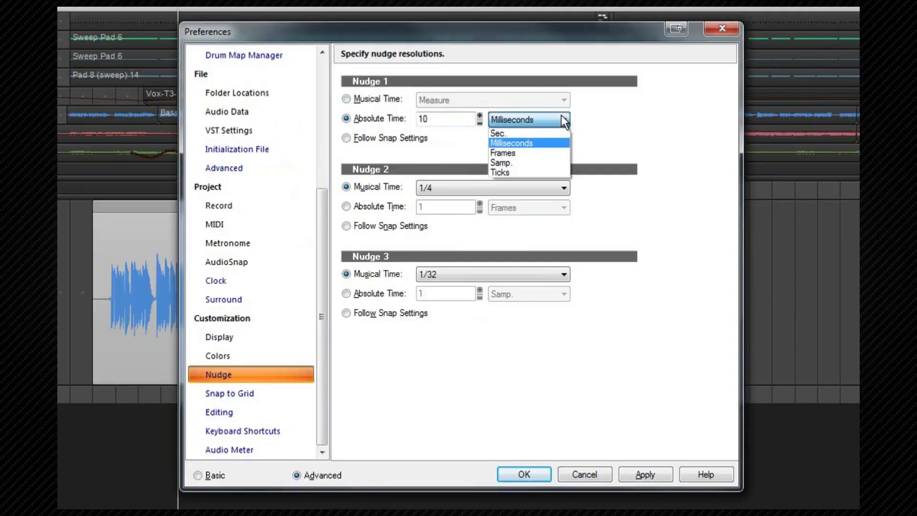
click(592, 111)
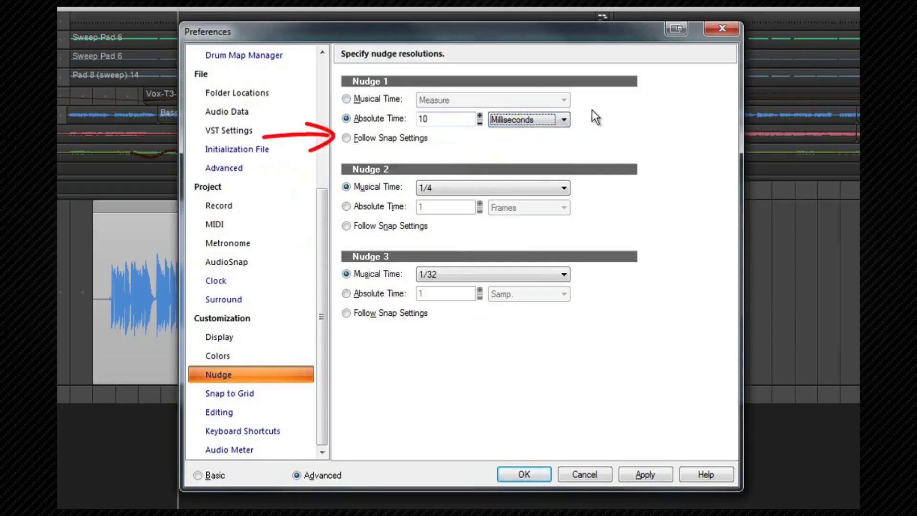
click(346, 99)
click(524, 473)
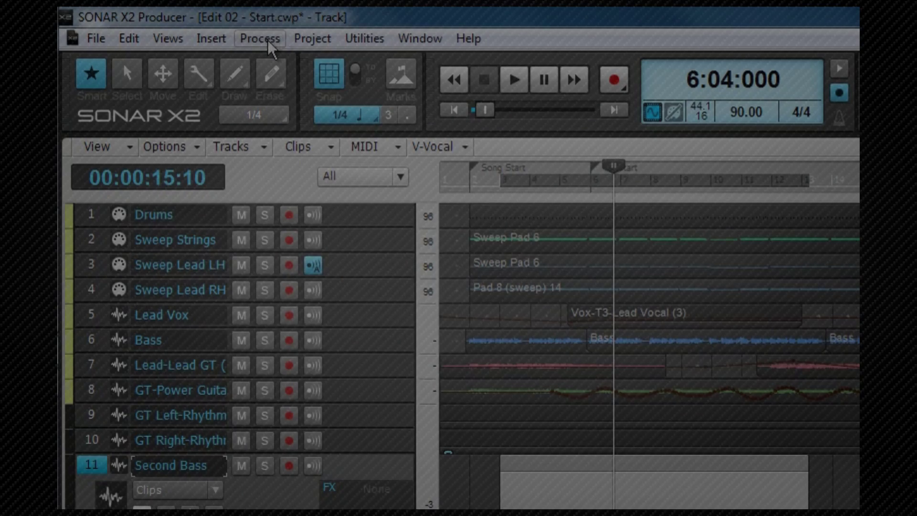
Check the Process > Nudge commands and close the menu without choosing one.
click(156, 22)
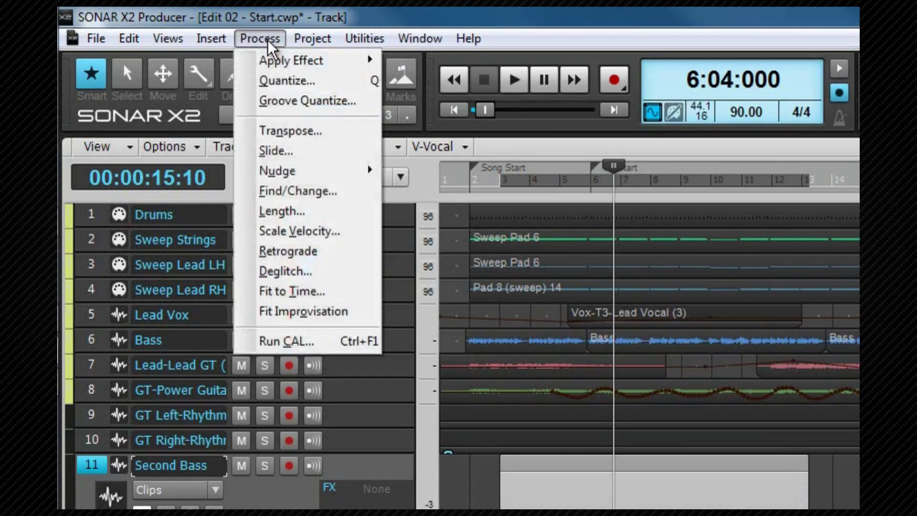
mouse_move(273, 173)
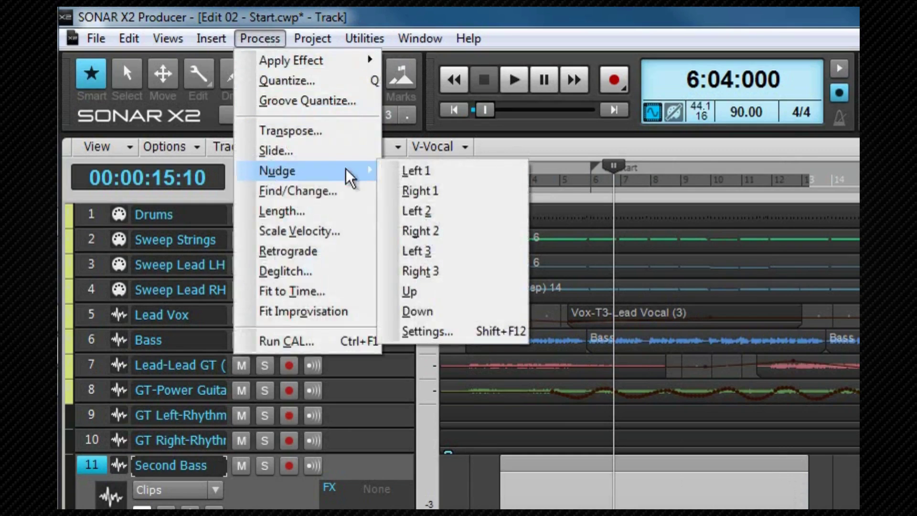
click(752, 467)
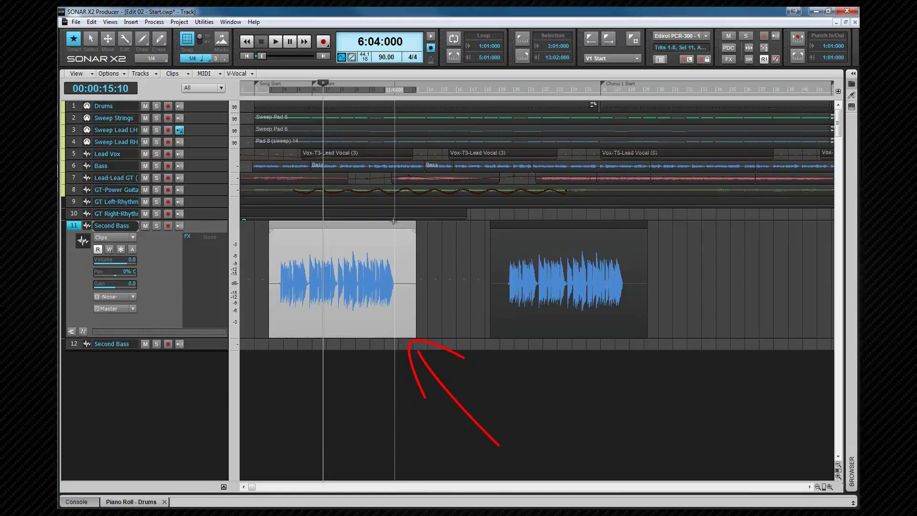
Nudge the clip earlier with Nudge Left 3, then down to track 12 and back to 11.
key(KP_4)
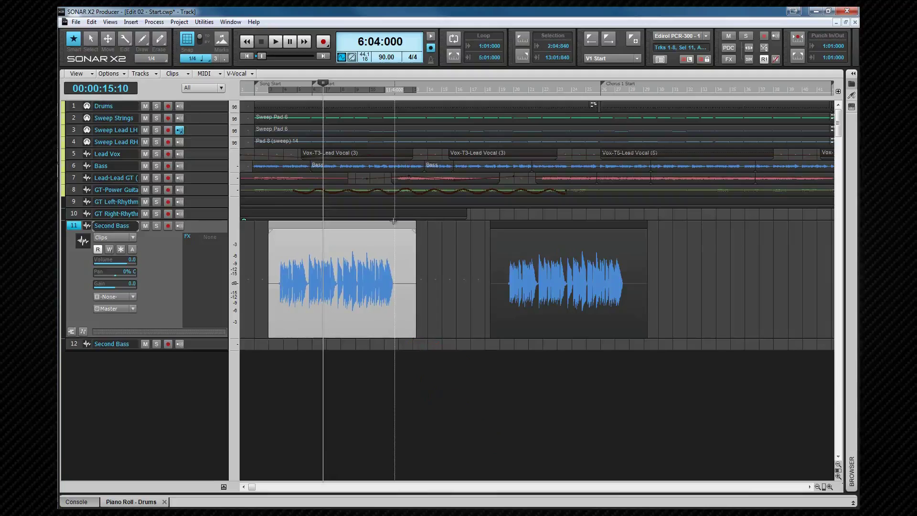
key(KP_2)
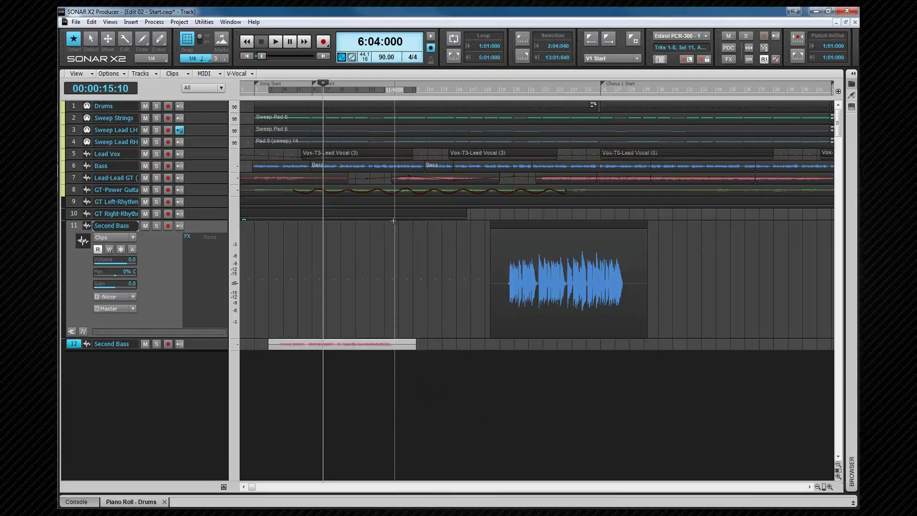
key(KP_8)
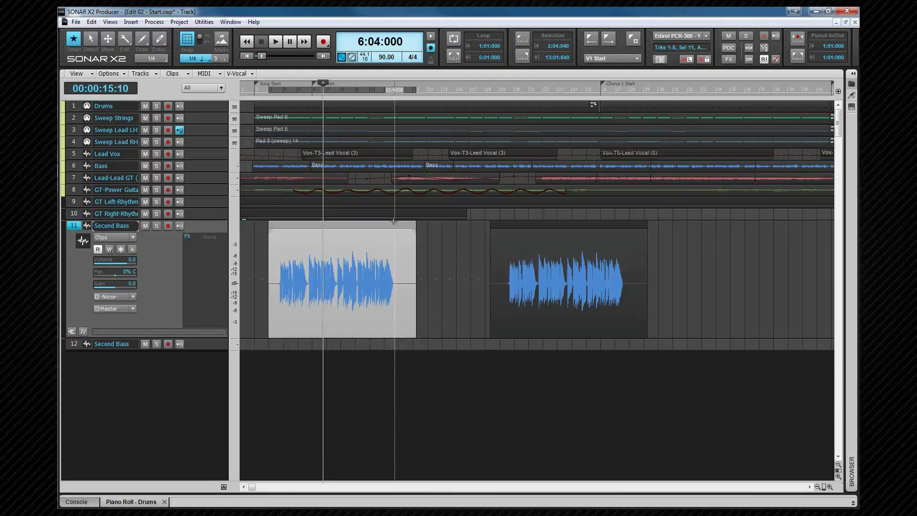